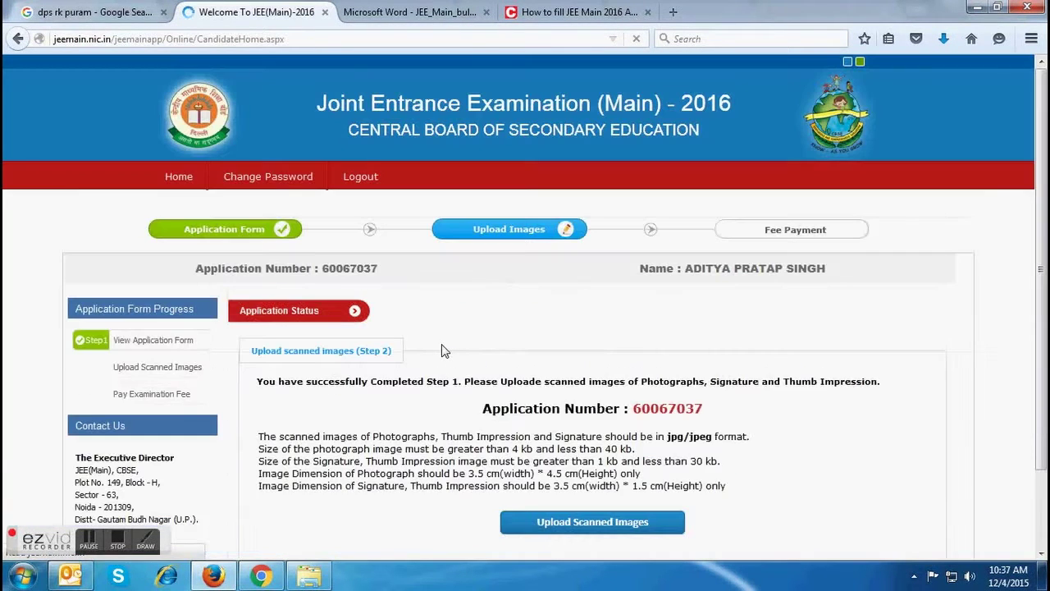
Step: Open the Upload Scanned Images page from the application home page
scroll(441, 351, "down", 2)
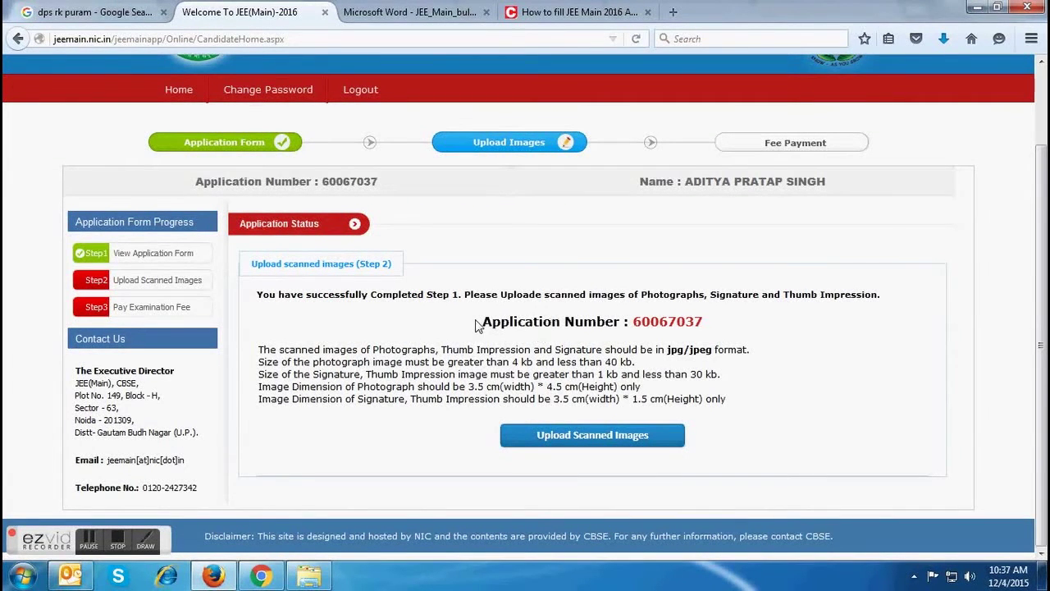
left_click_drag(718, 328, 632, 322)
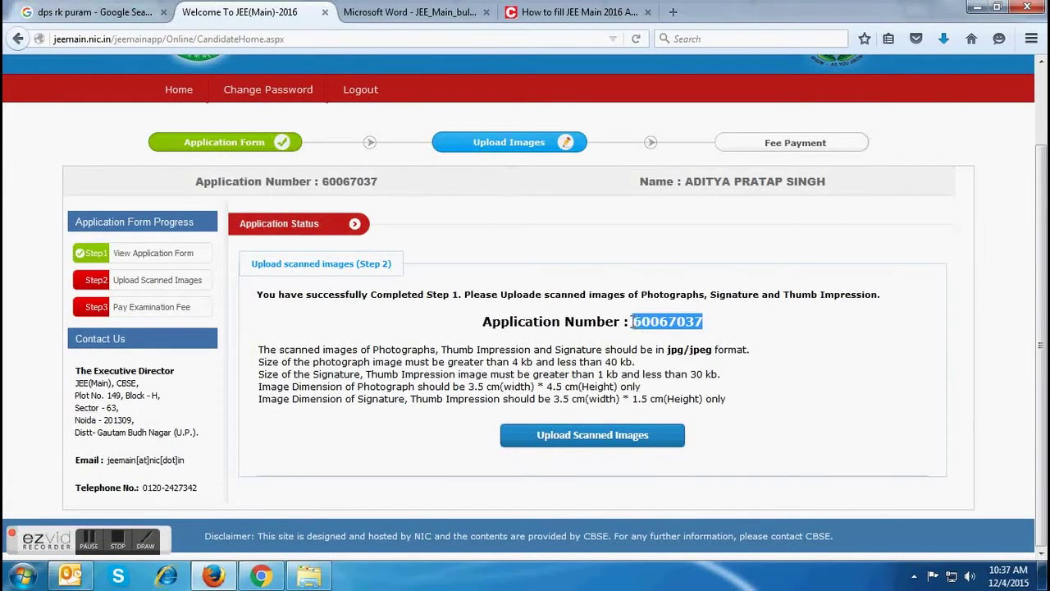
left_click(777, 320)
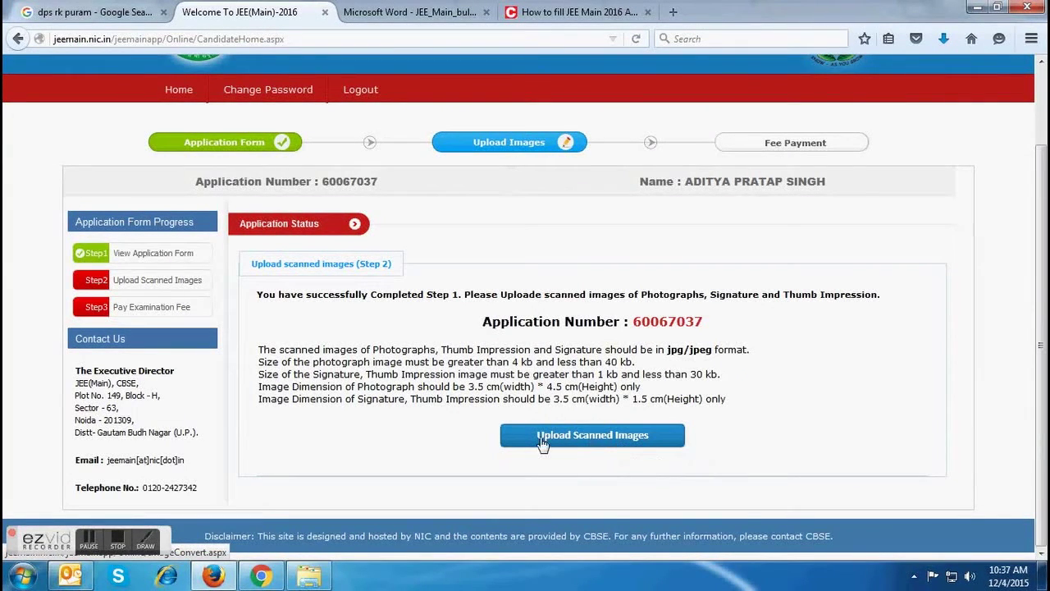
left_click(603, 437)
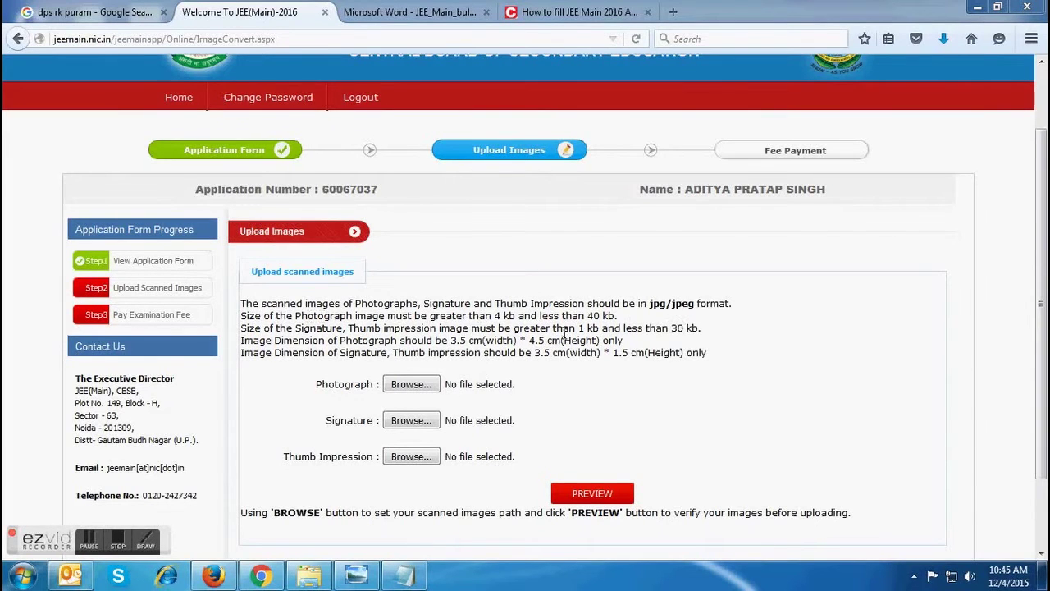
Step: Attach Photograph 1.jpg, Signature.jpg and Thumb impression.jpg to their upload fields
left_click(416, 387)
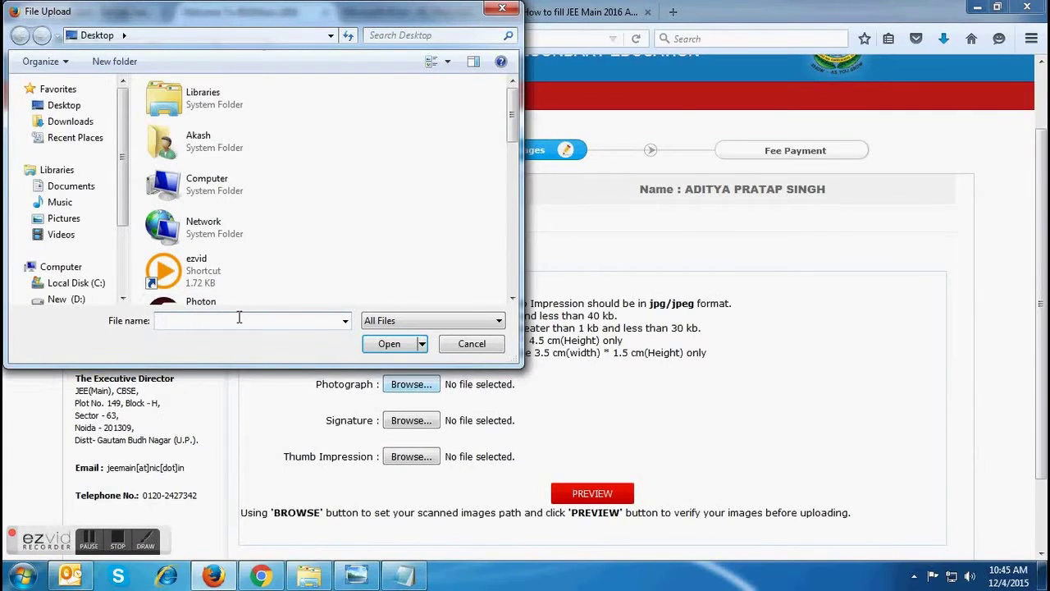
type("p")
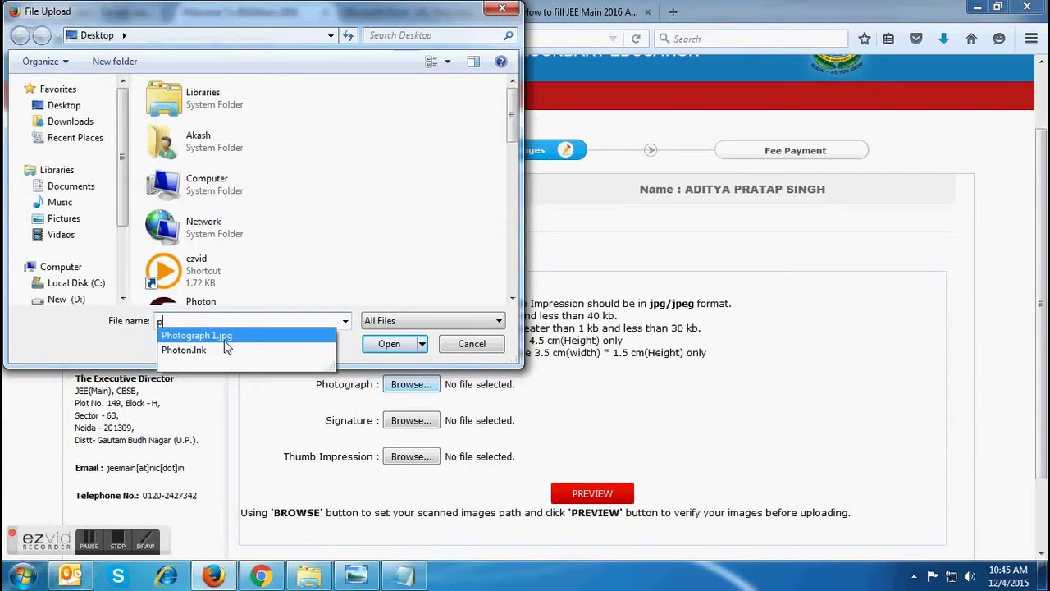
left_click(238, 335)
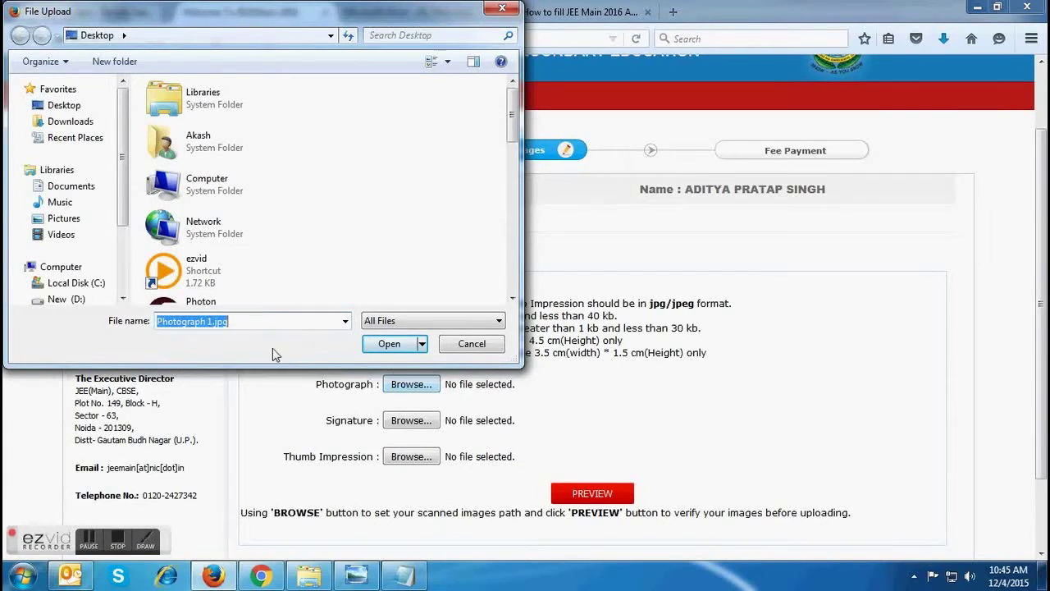
left_click(387, 344)
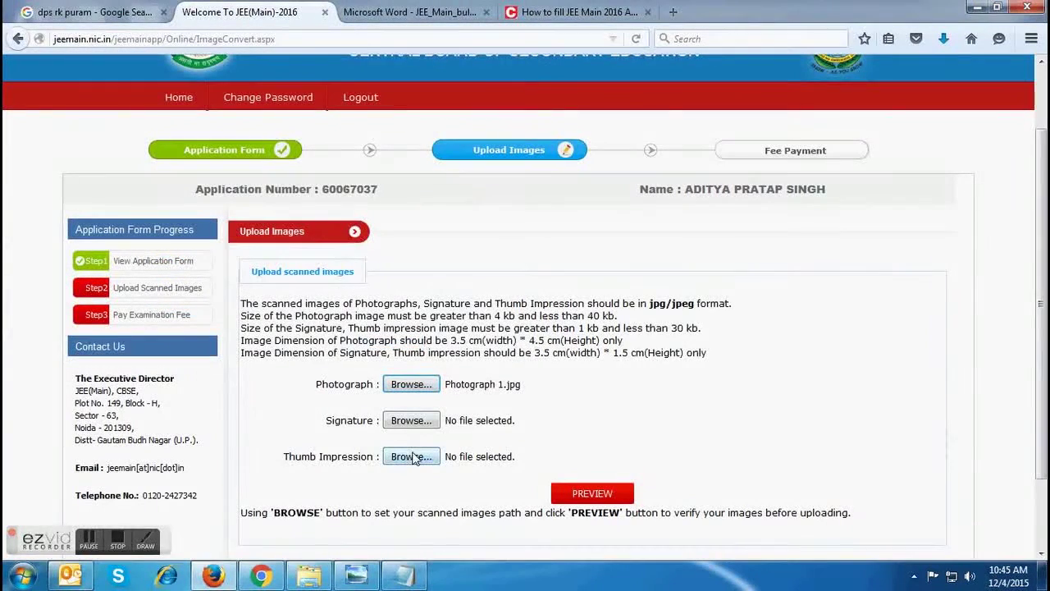
left_click(419, 423)
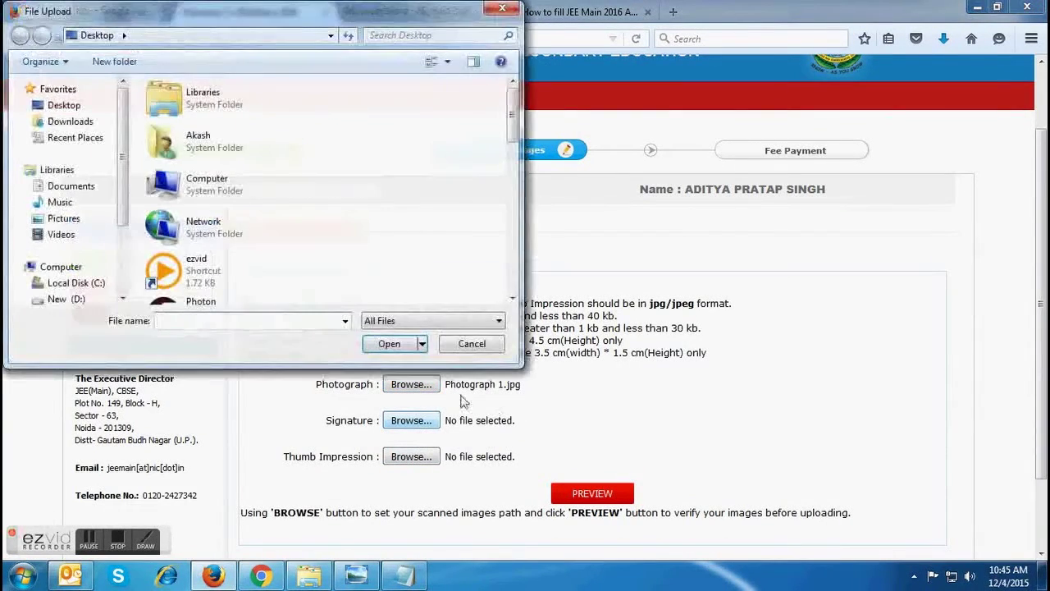
type("s")
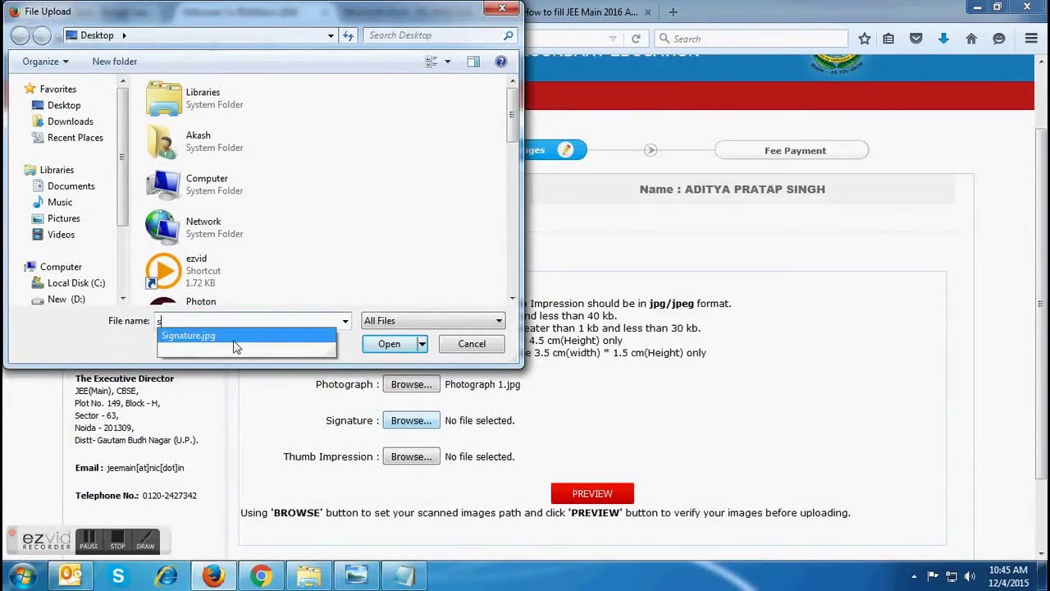
left_click(263, 336)
left_click(389, 344)
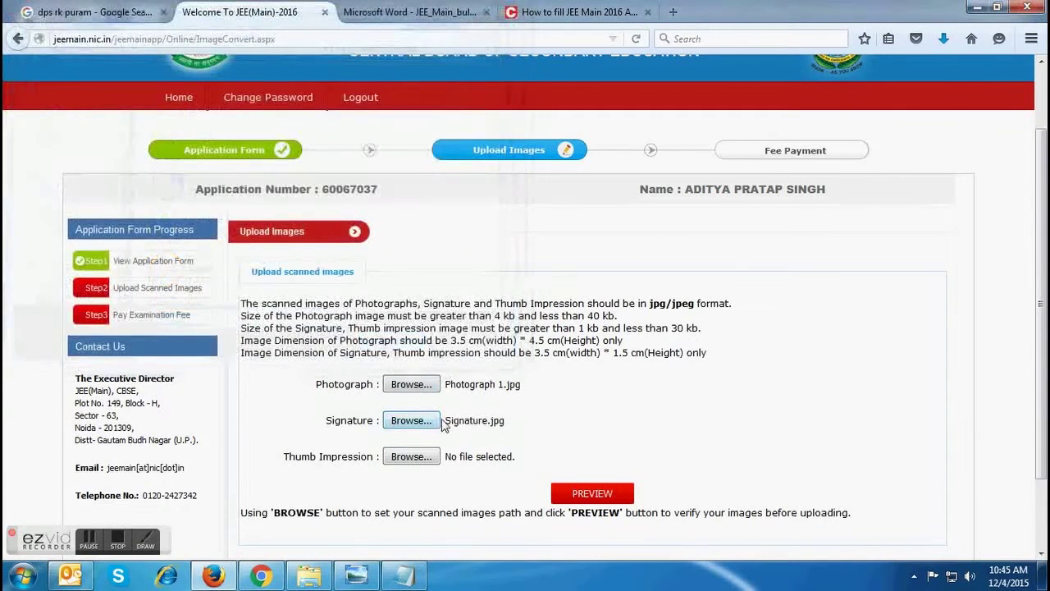
left_click(411, 457)
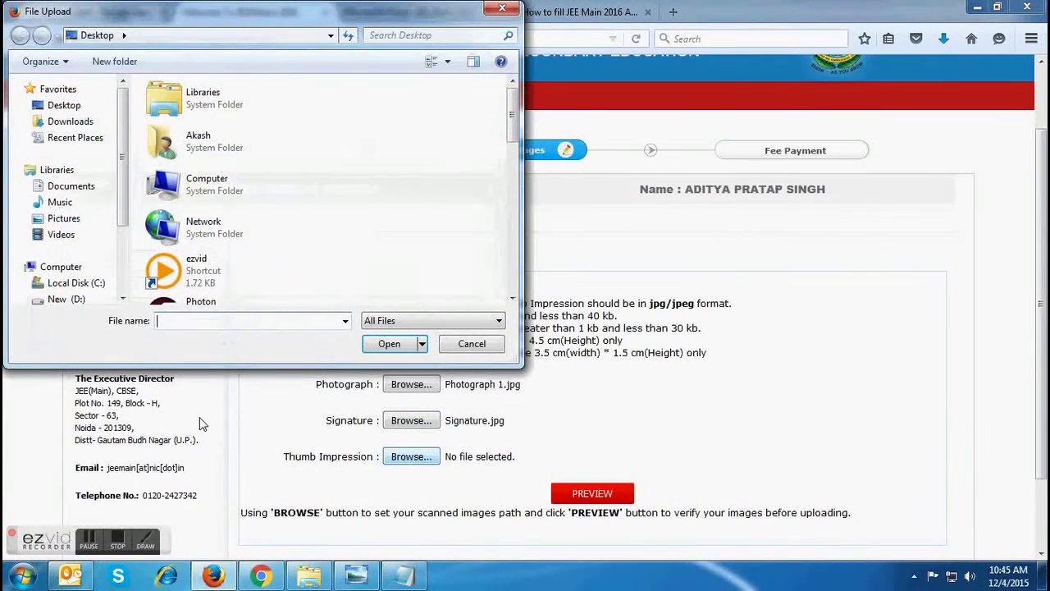
type("t")
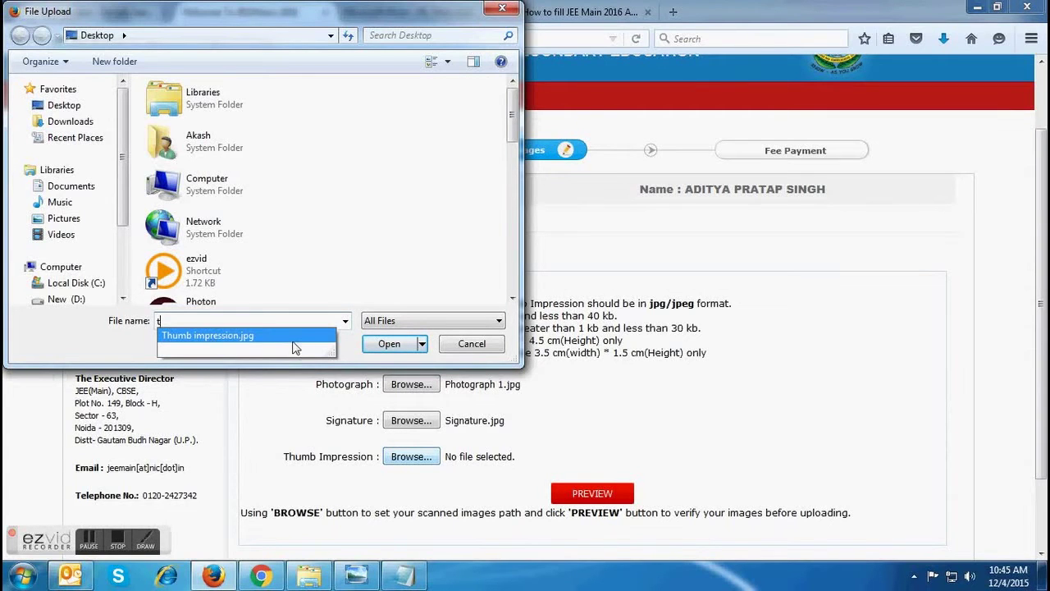
key("Return")
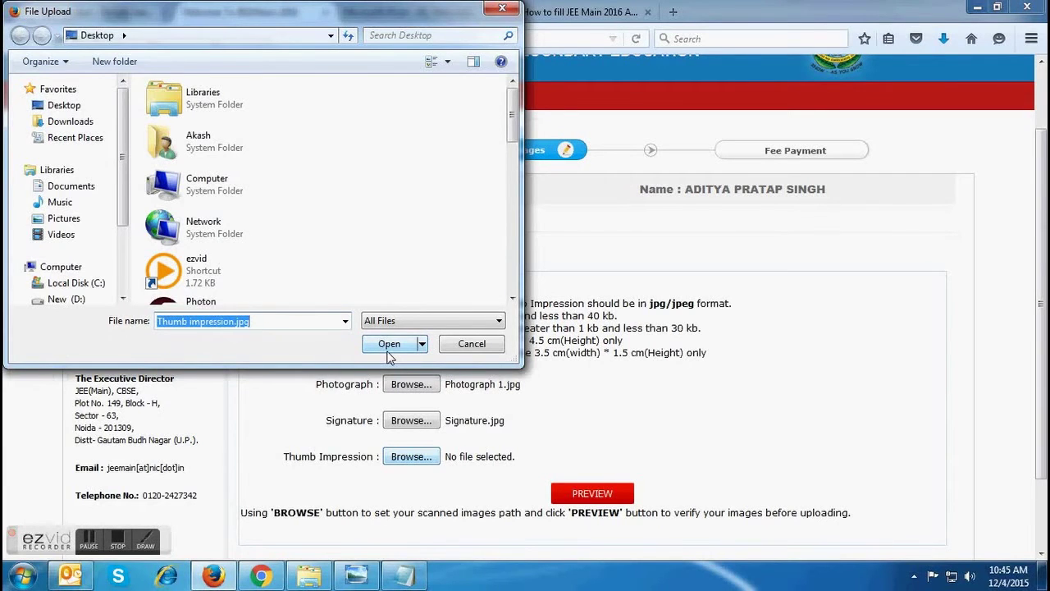
left_click(389, 345)
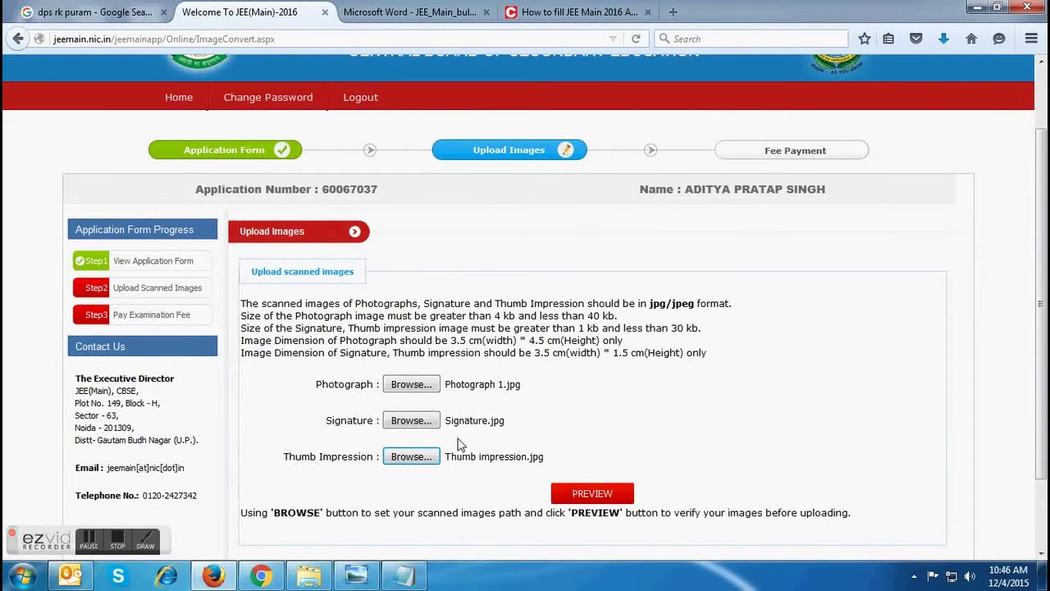
Step: Preview the photograph, signature and thumb impression, then tick the images-are-OK checkbox
left_click(592, 493)
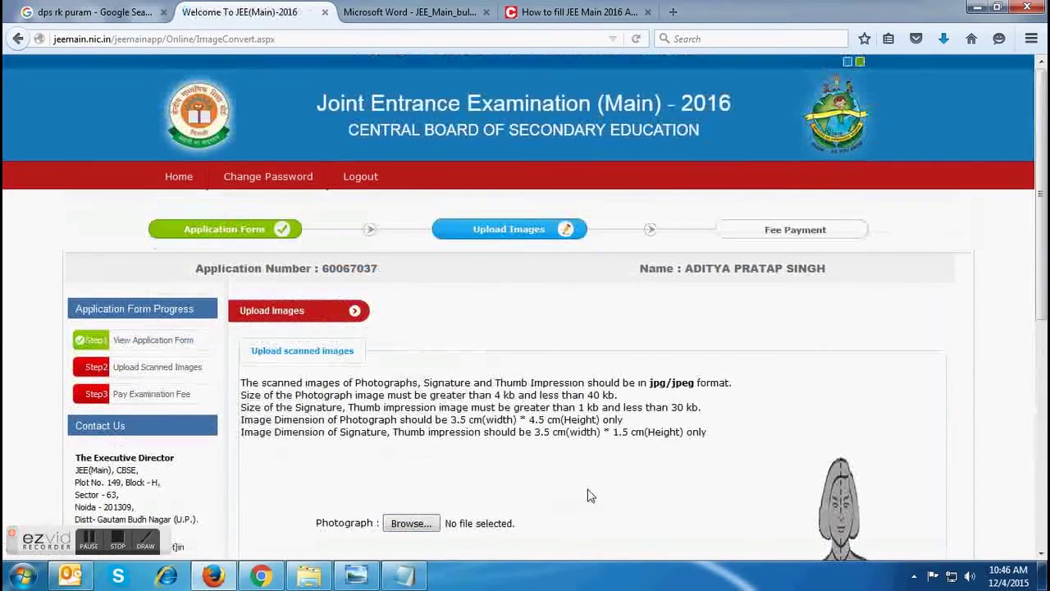
scroll(484, 498, "down", 5)
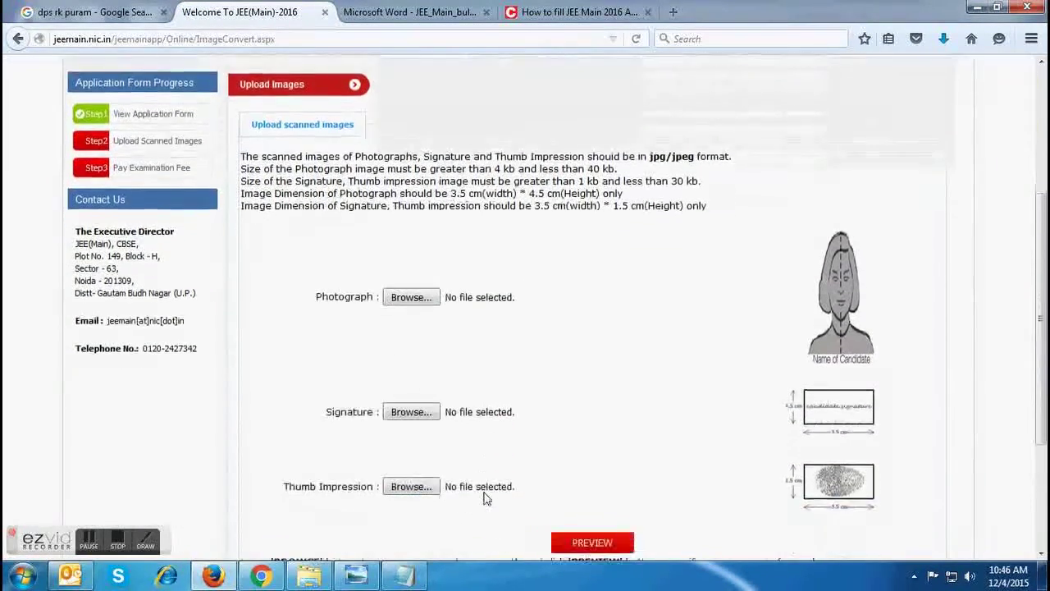
scroll(484, 498, "down", 2)
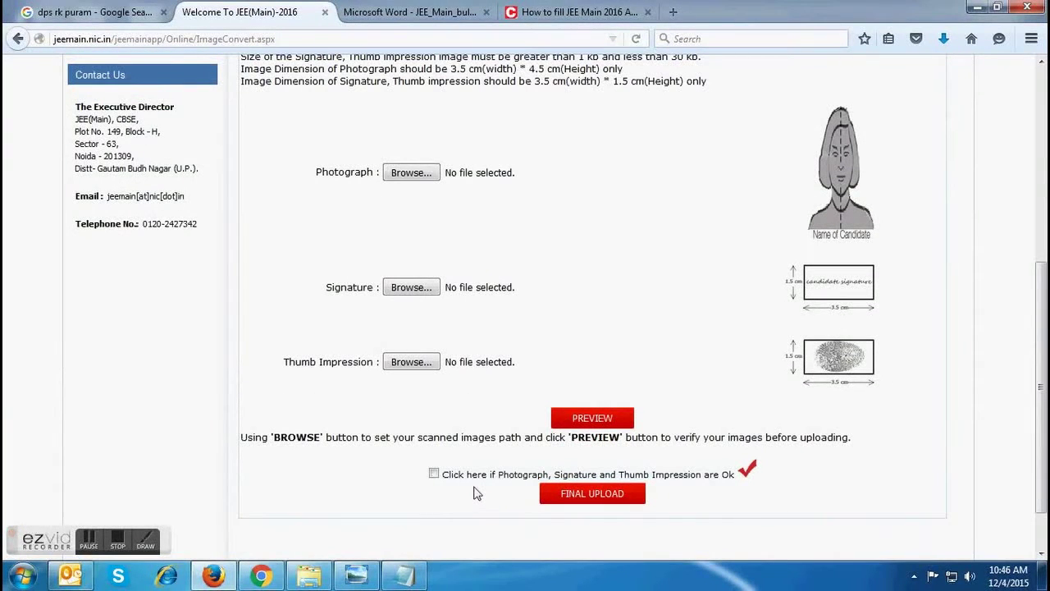
scroll(476, 492, "down", 2)
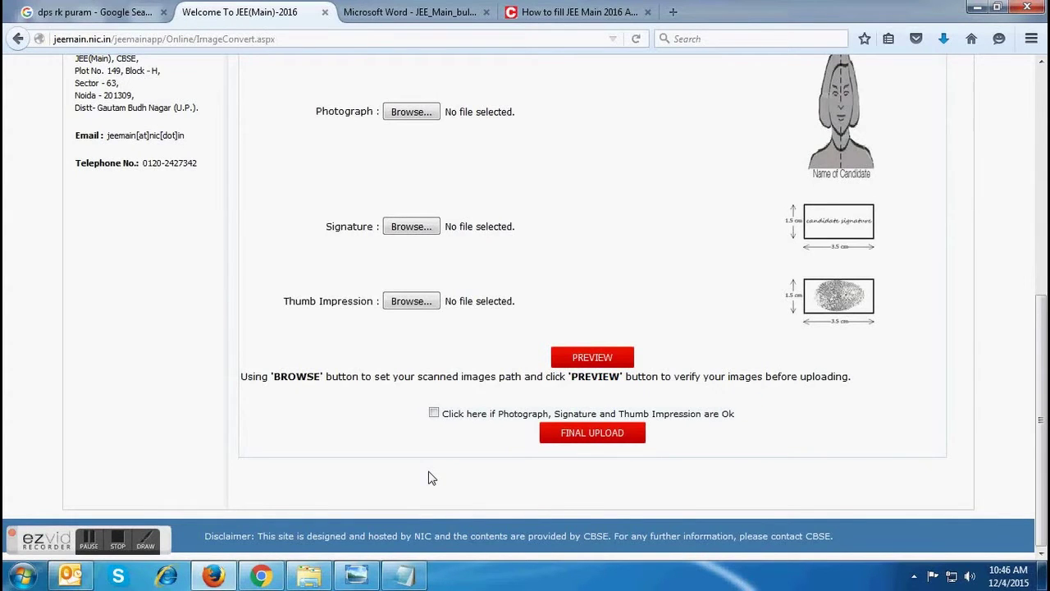
scroll(432, 478, "up", 4)
scroll(432, 478, "down", 2)
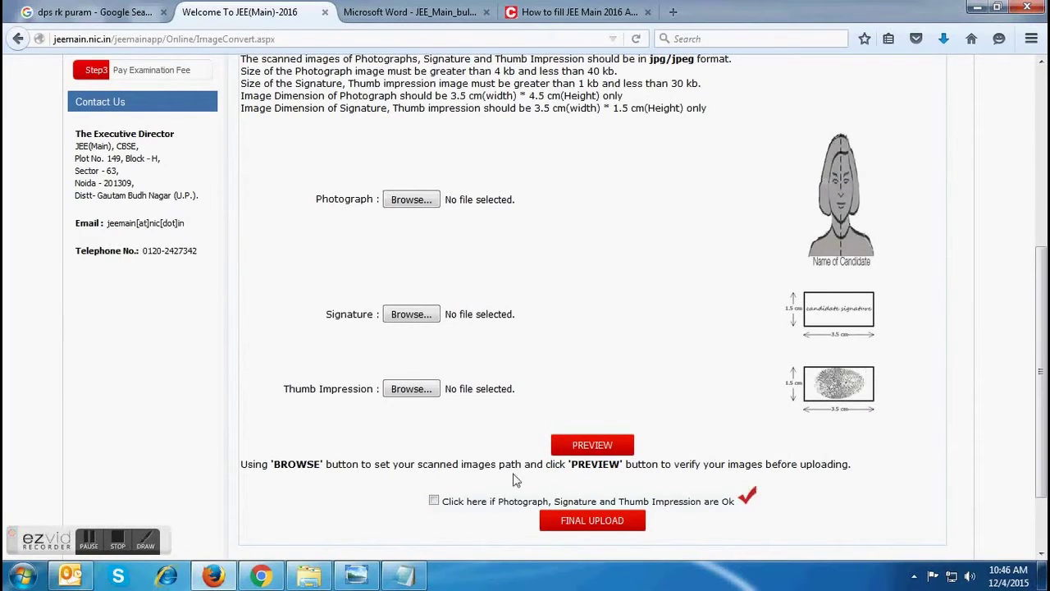
left_click(434, 501)
scroll(424, 202, "up", 2)
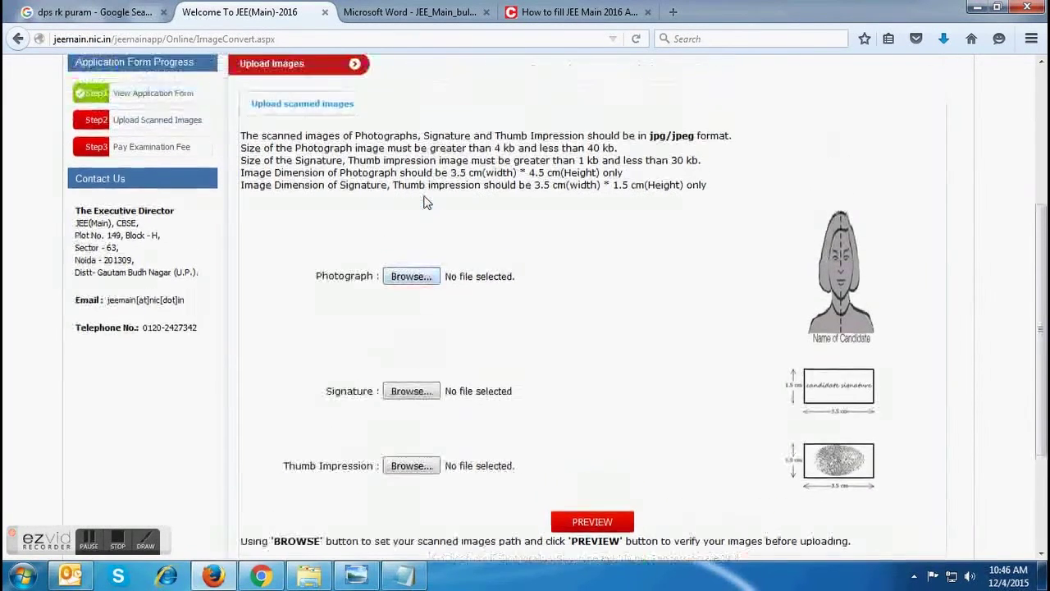
scroll(836, 424, "down", 2)
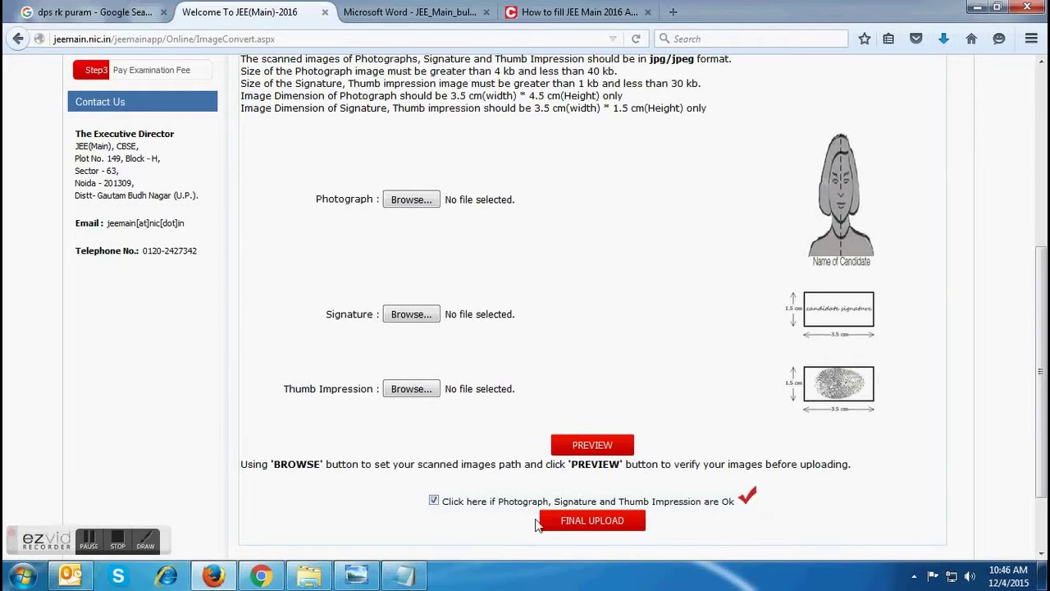
Step: Submit the images with Final Upload and find the Rs. 500 Pay Examination Fee section
left_click(586, 521)
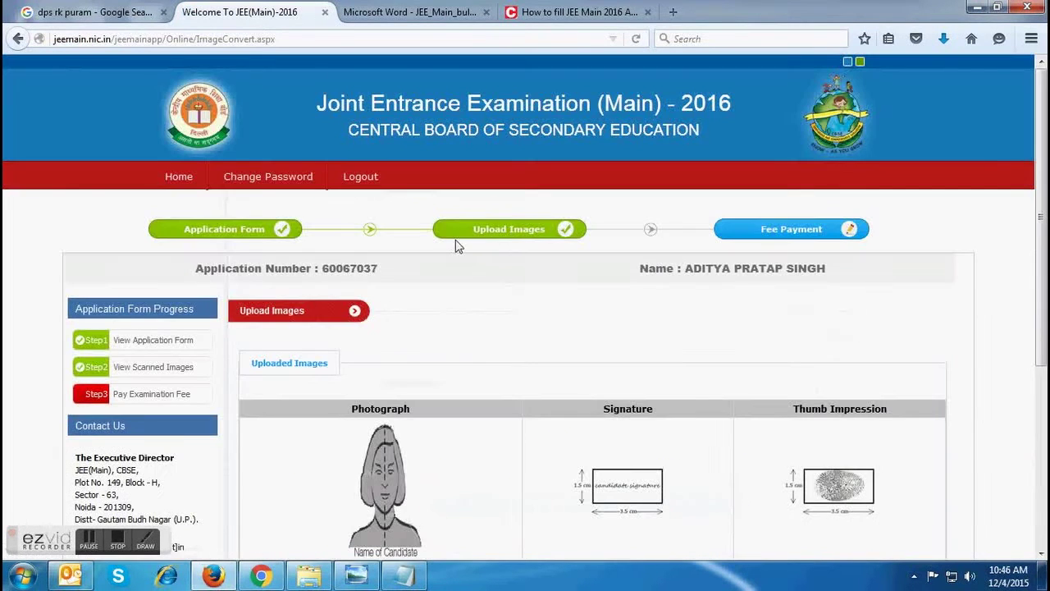
scroll(328, 295, "down", 3)
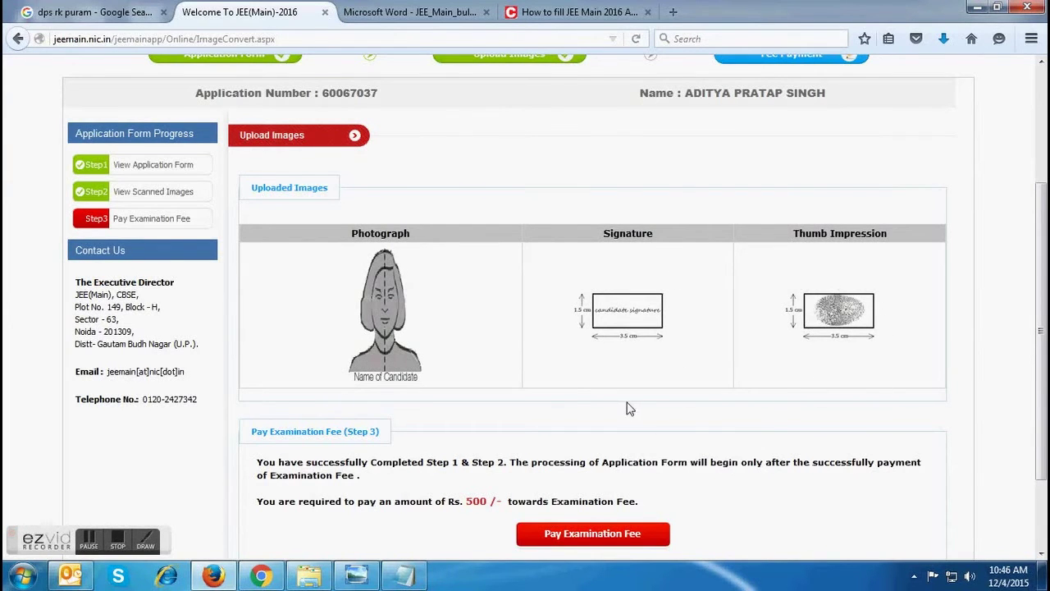
scroll(193, 422, "down", 2)
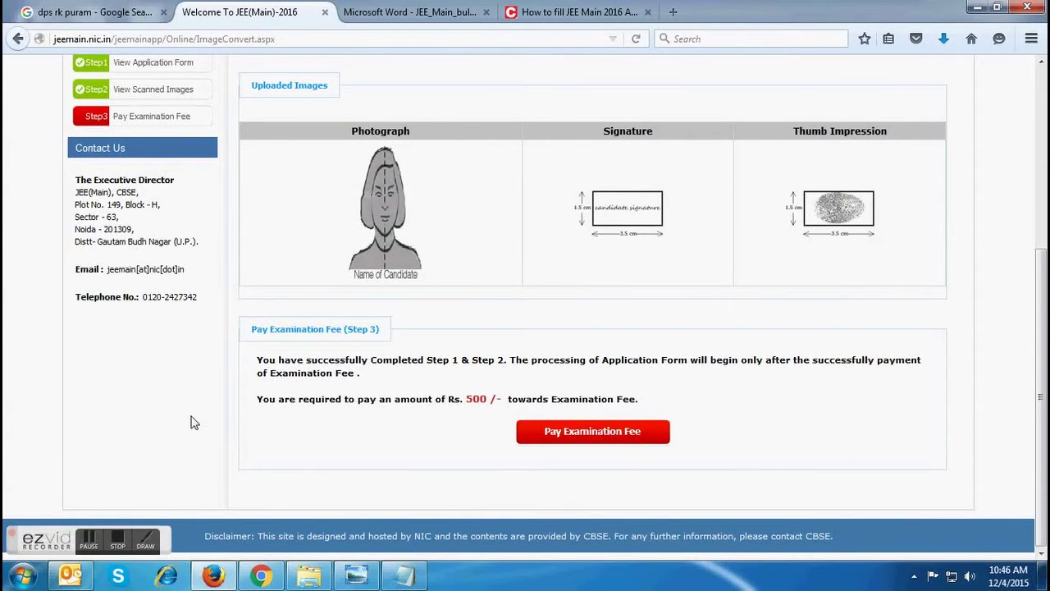
scroll(127, 477, "up", 3)
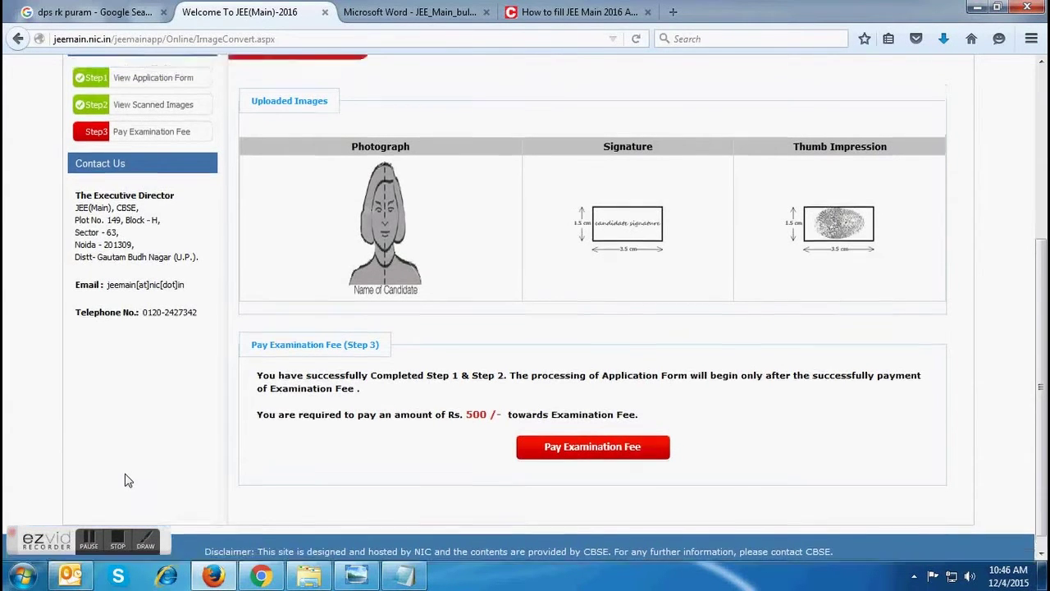
scroll(127, 476, "down", 3)
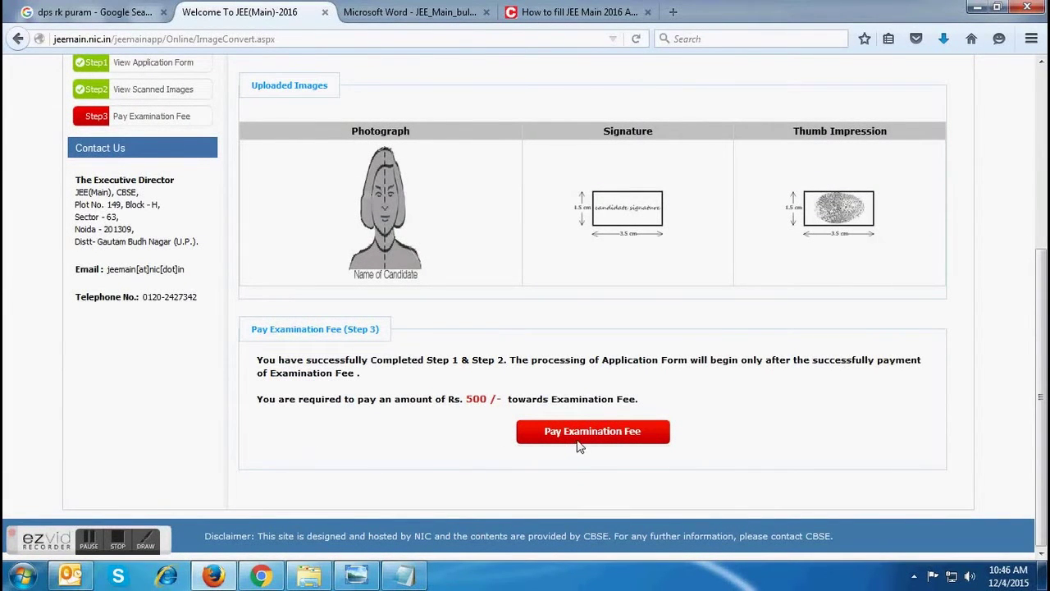
scroll(453, 438, "up", 2)
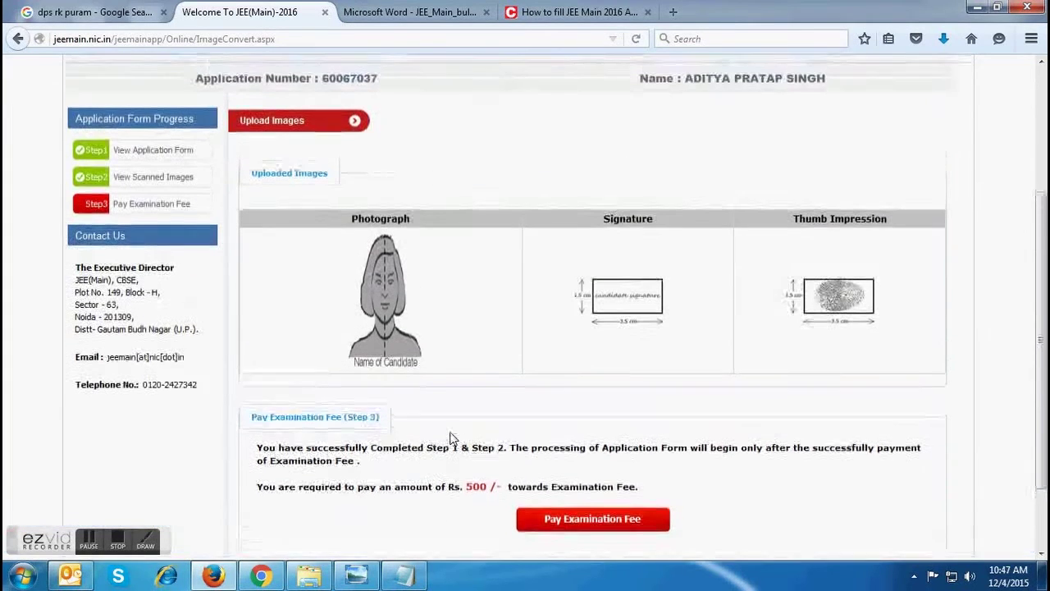
Step: Go to the Select Mode of Payment page for the examination fee
left_click(584, 520)
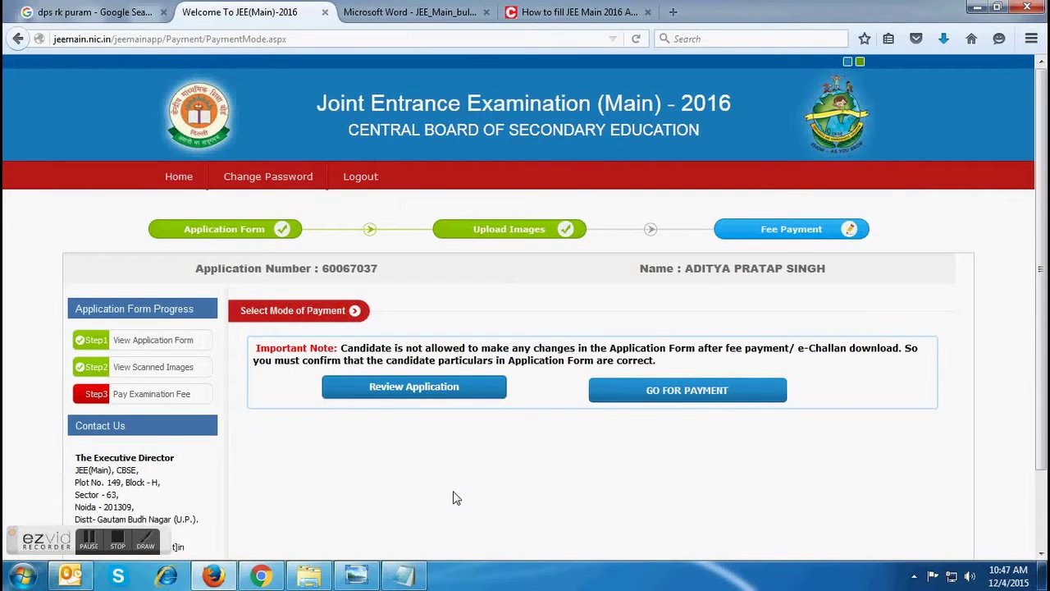
Step: Review the application details page, dismissing a new-mail notification along the way
left_click(425, 386)
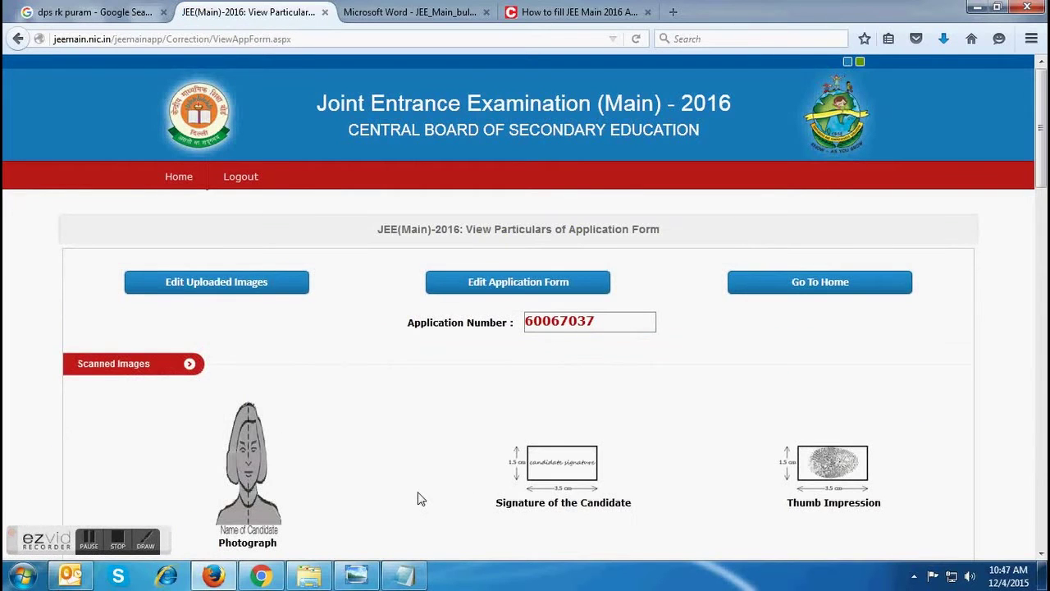
scroll(330, 419, "down", 4)
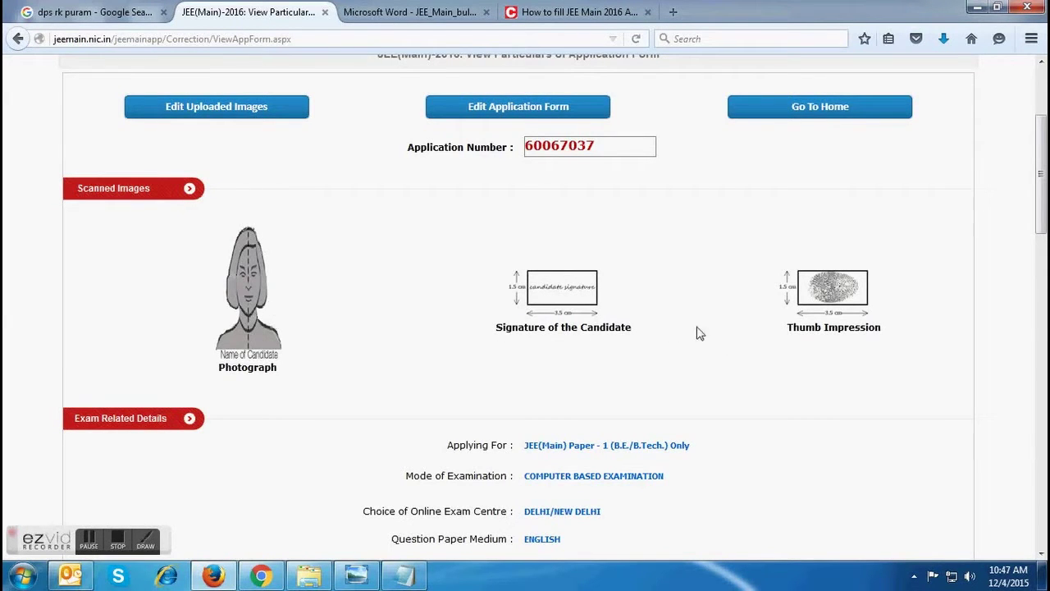
scroll(626, 393, "down", 5)
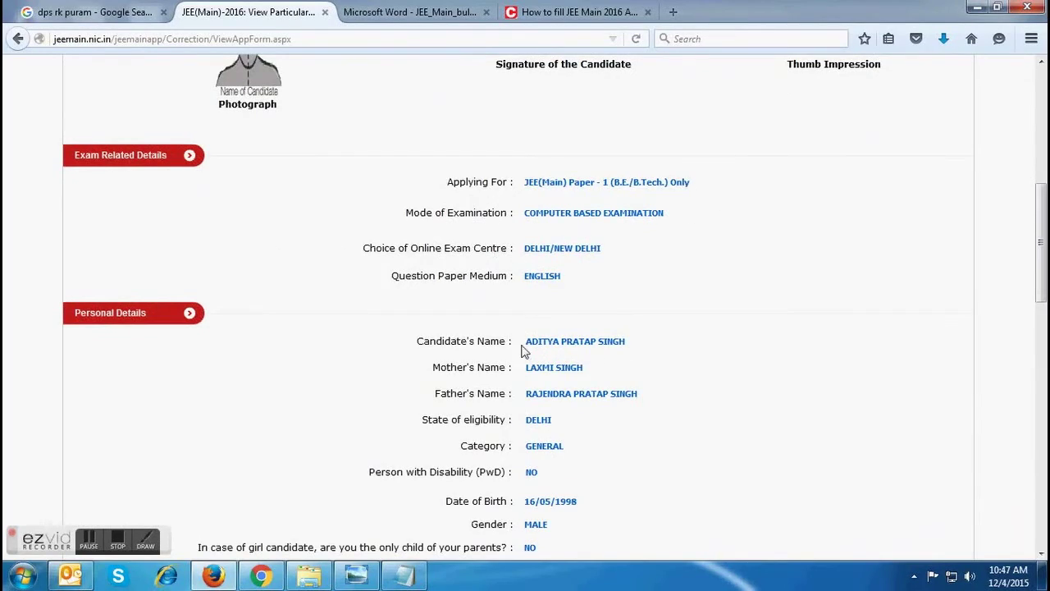
scroll(548, 408, "down", 13)
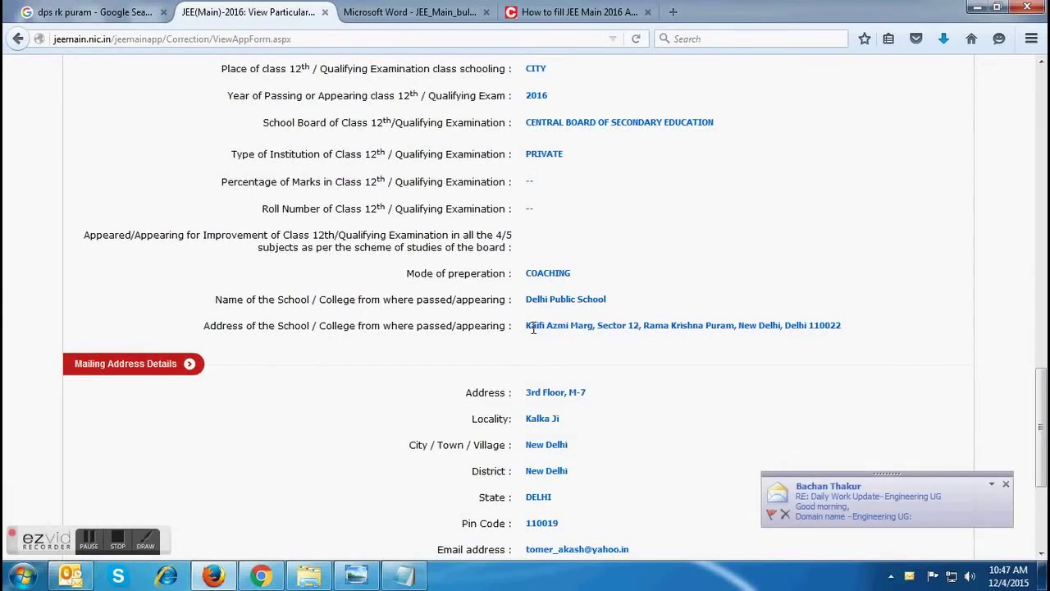
scroll(536, 380, "down", 1)
scroll(535, 380, "down", 4)
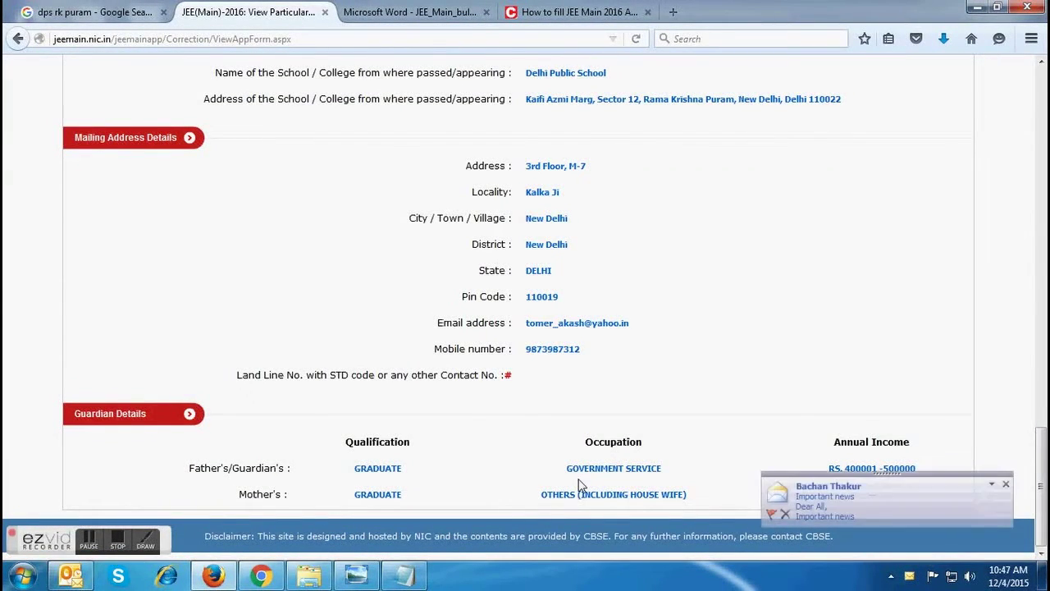
scroll(578, 484, "up", 3)
scroll(578, 484, "down", 3)
left_click(1004, 484)
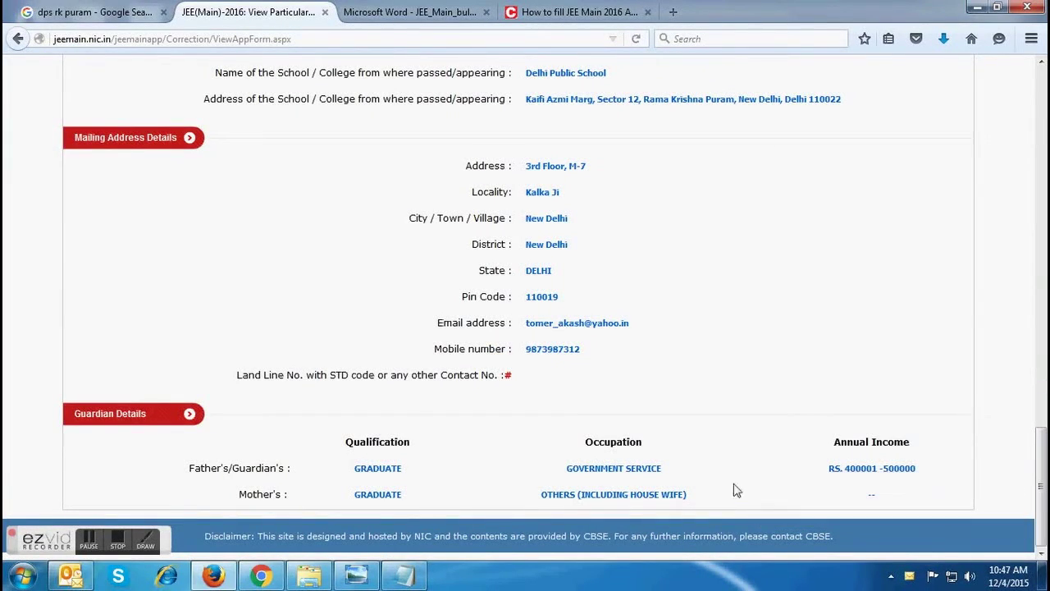
Step: Finish reviewing the details and return to the home page's Step 3 fee section
scroll(416, 418, "up", 15)
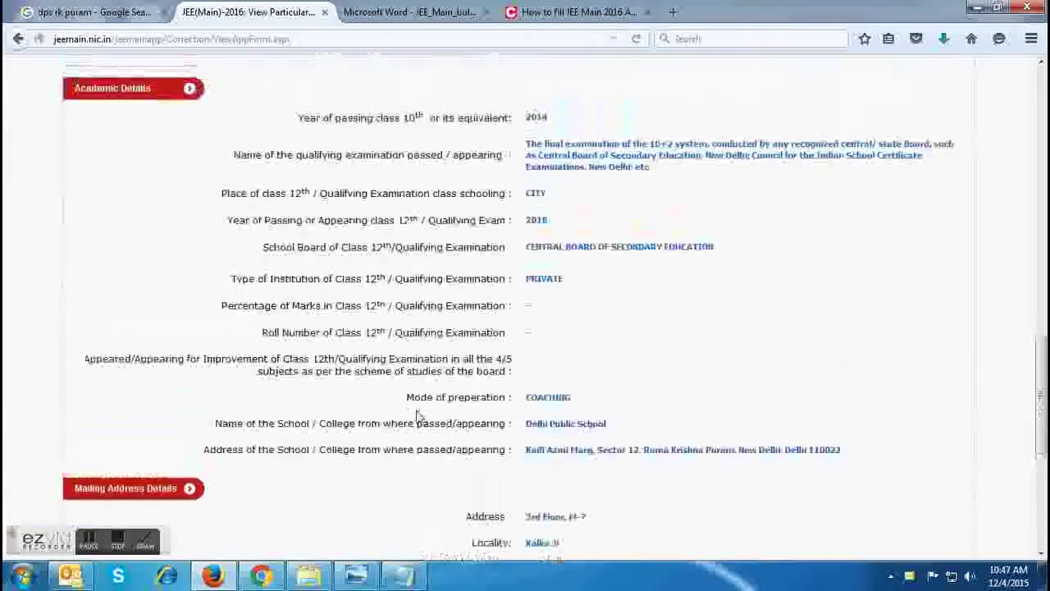
scroll(416, 418, "up", 5)
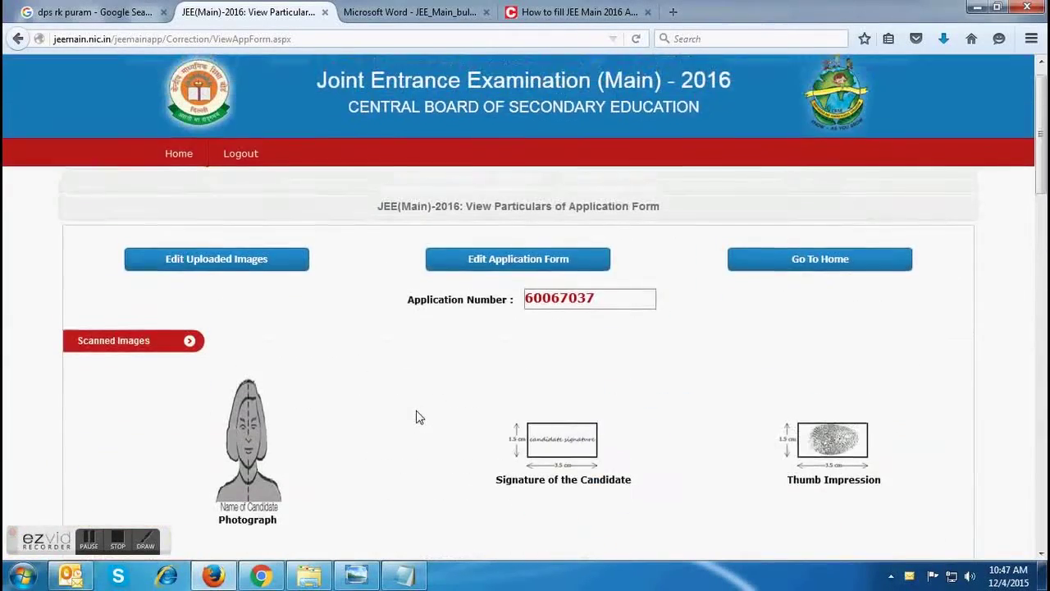
scroll(416, 417, "down", 1)
scroll(416, 417, "down", 1)
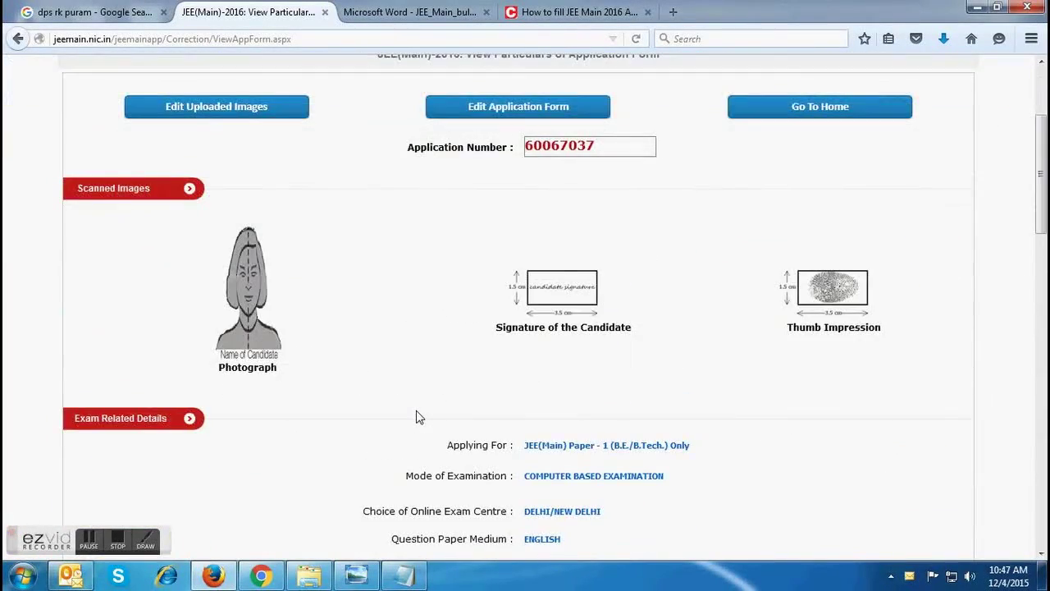
scroll(416, 417, "down", 2)
scroll(416, 417, "up", 4)
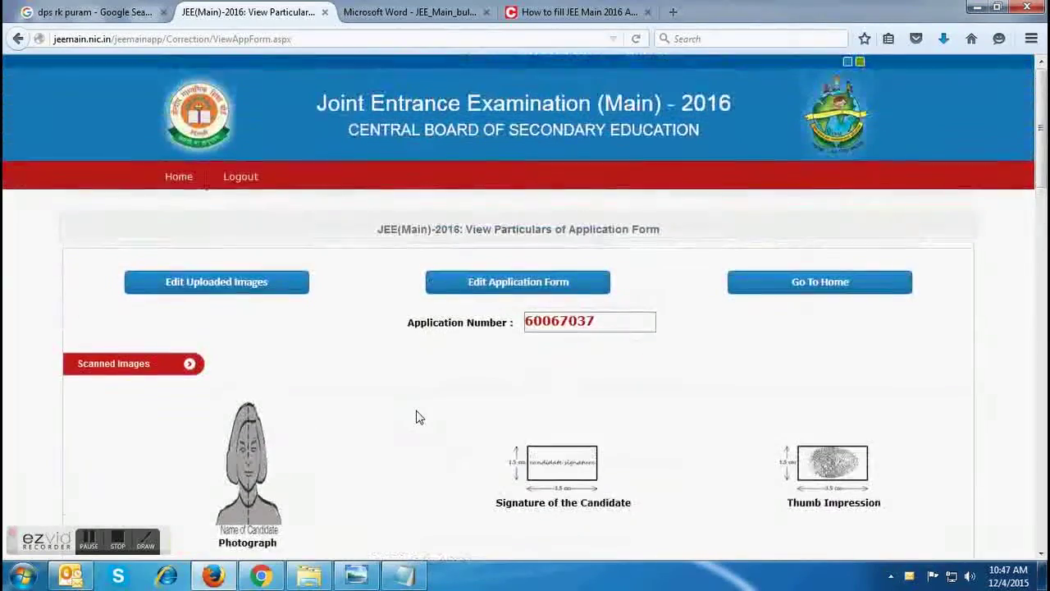
scroll(416, 417, "down", 2)
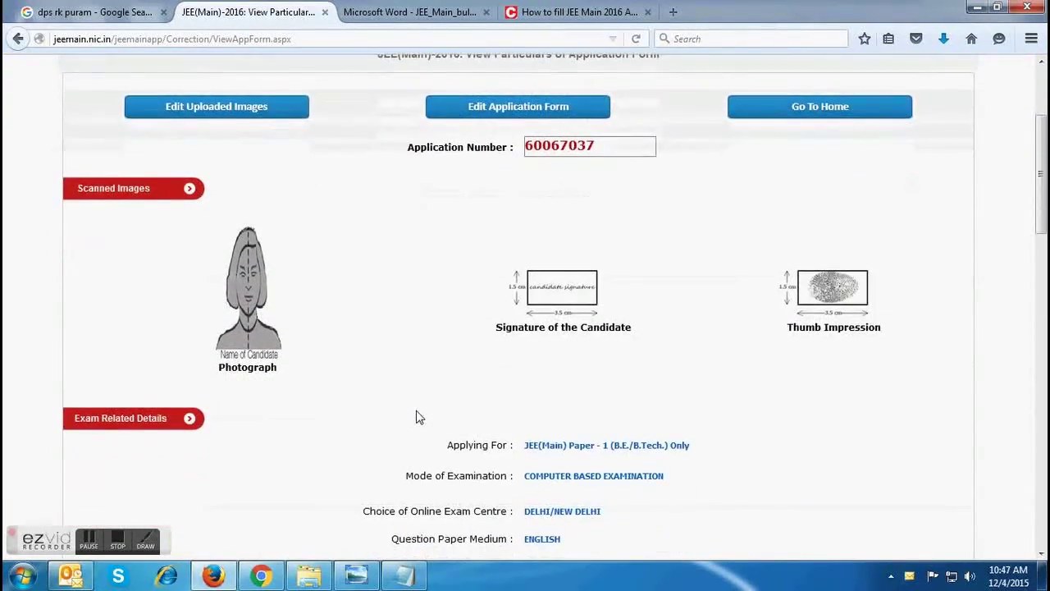
scroll(416, 417, "down", 6)
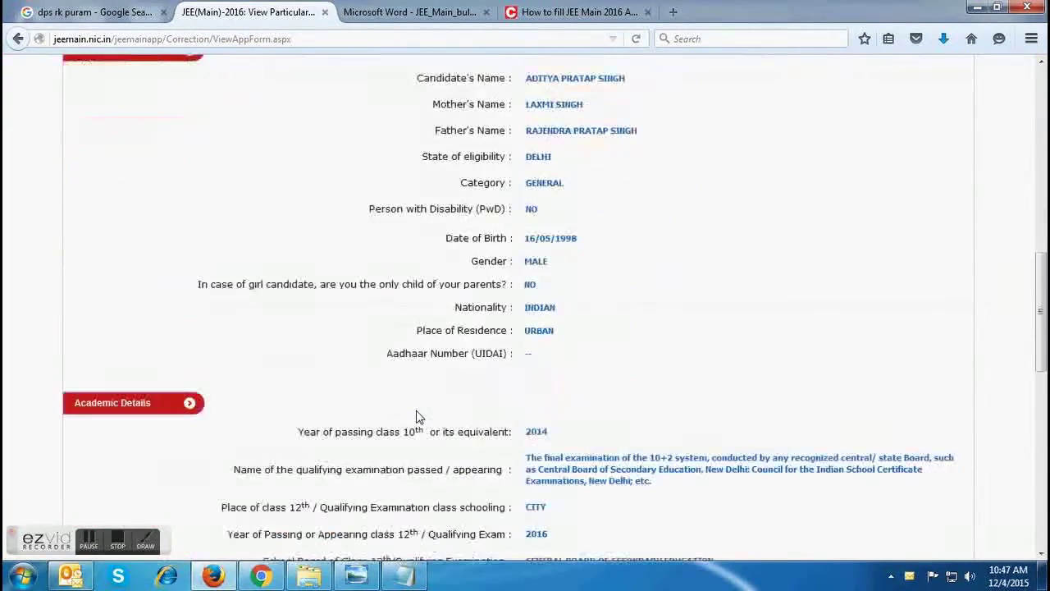
scroll(416, 417, "down", 6)
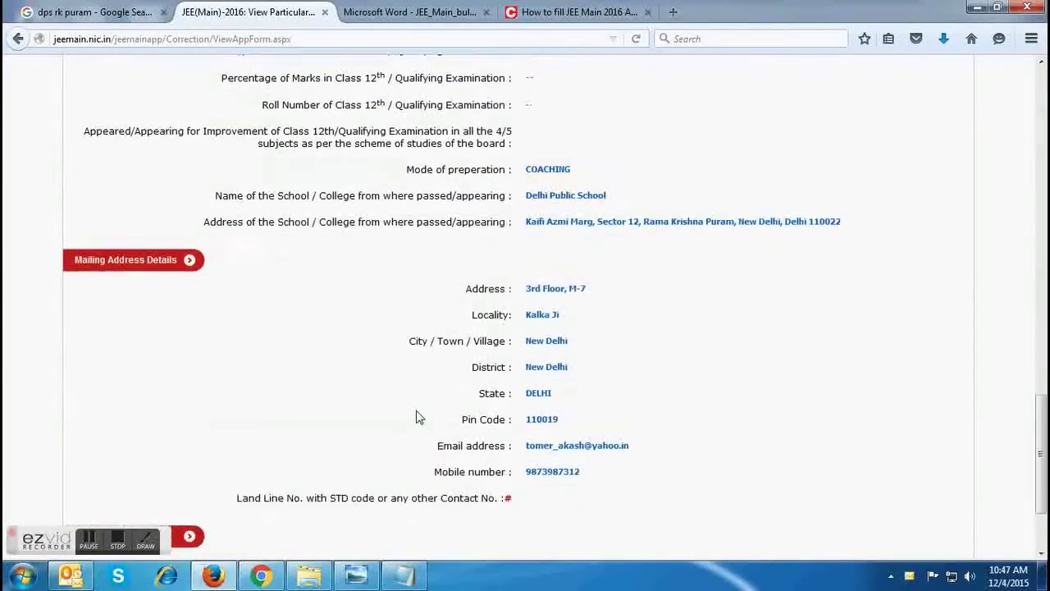
scroll(416, 417, "down", 1)
scroll(416, 417, "up", 8)
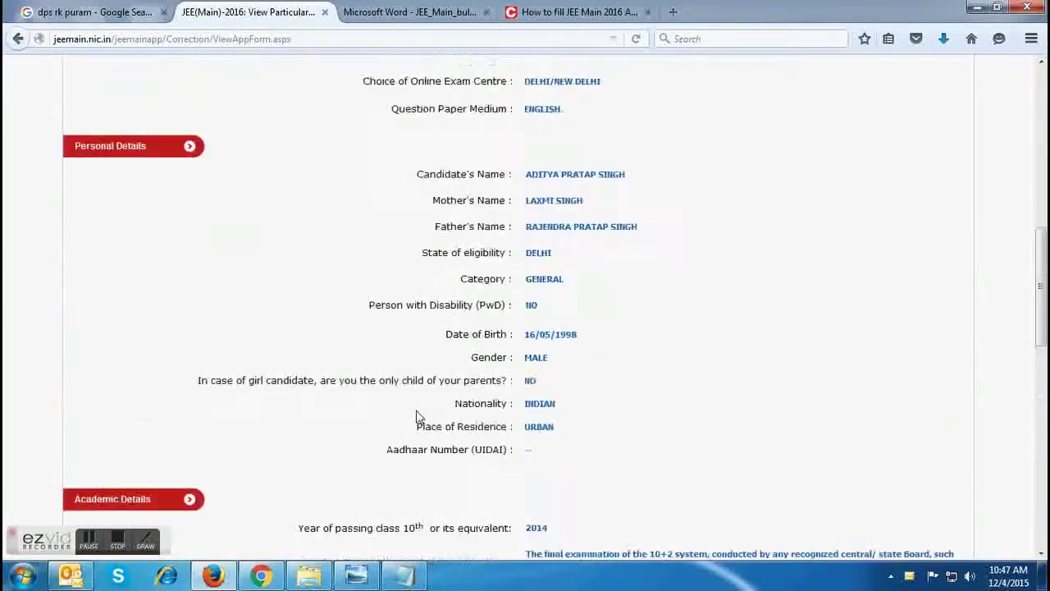
scroll(416, 417, "up", 6)
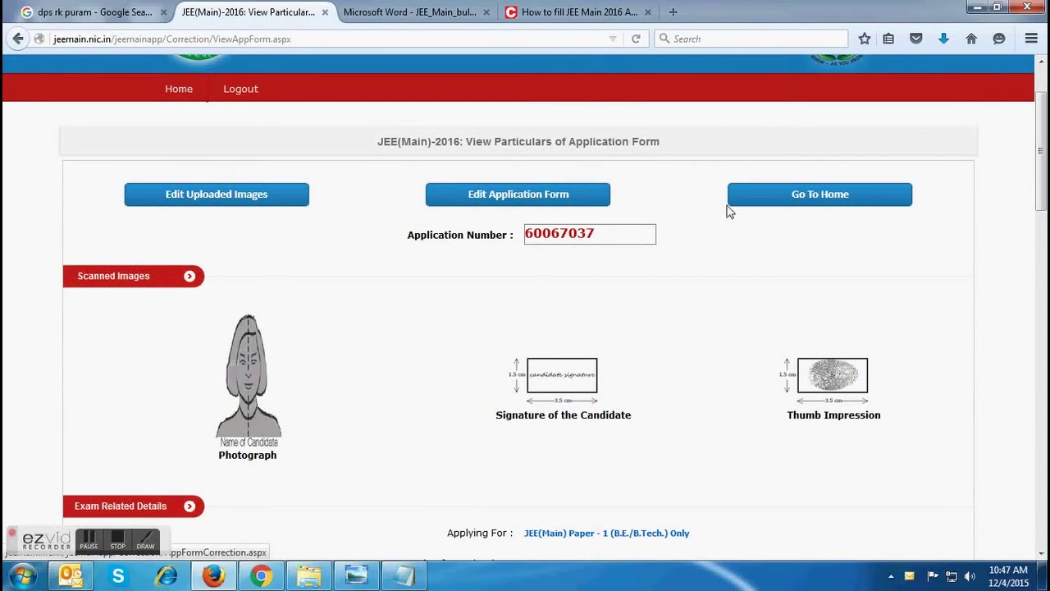
left_click(800, 203)
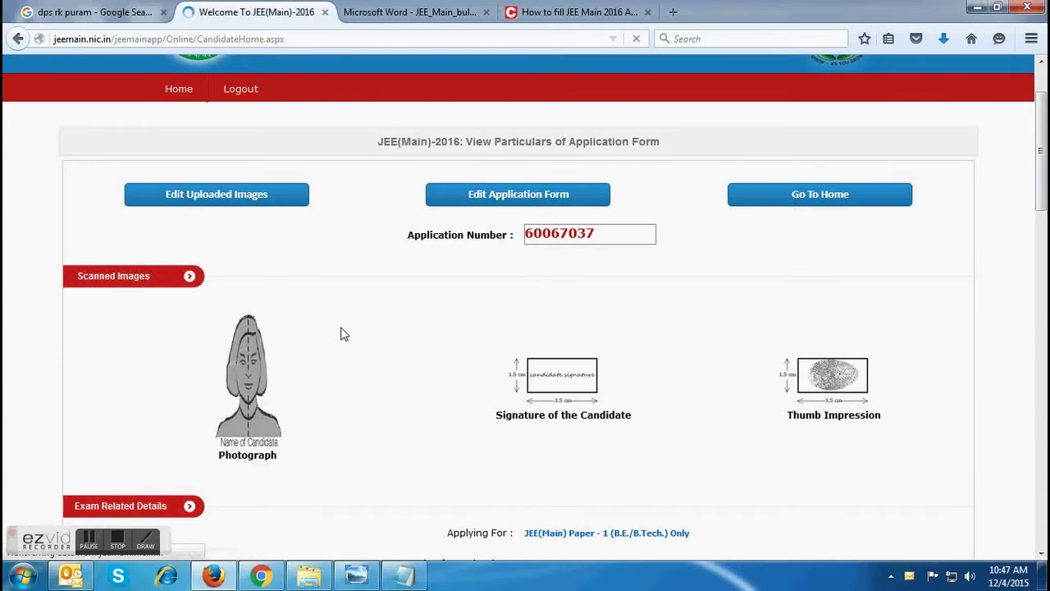
scroll(350, 382, "down", 2)
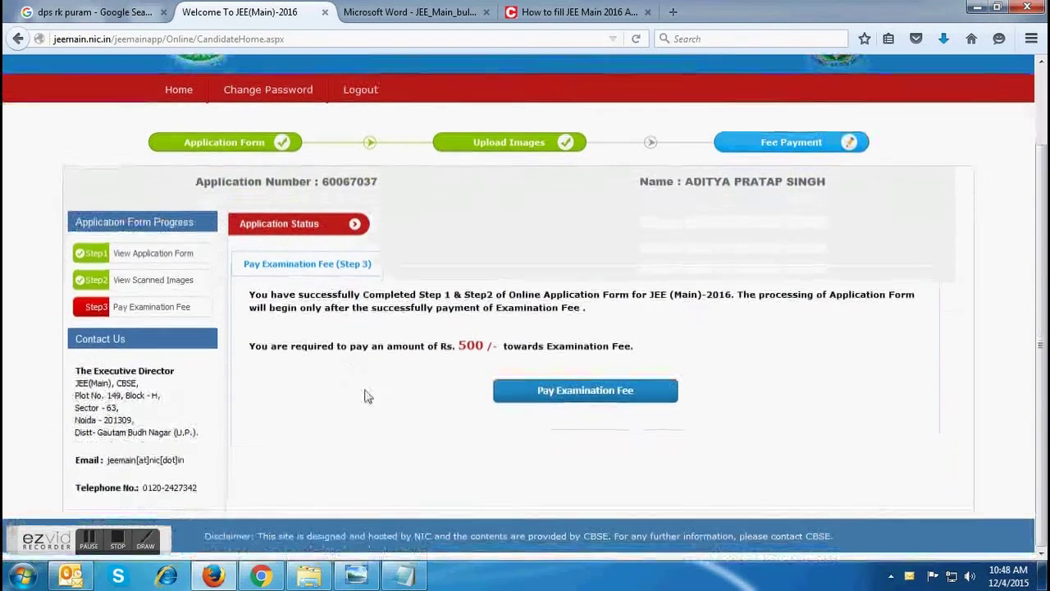
Step: Reach the payment mode options and pick e-Challan instead of Debit/Credit Card
left_click(598, 395)
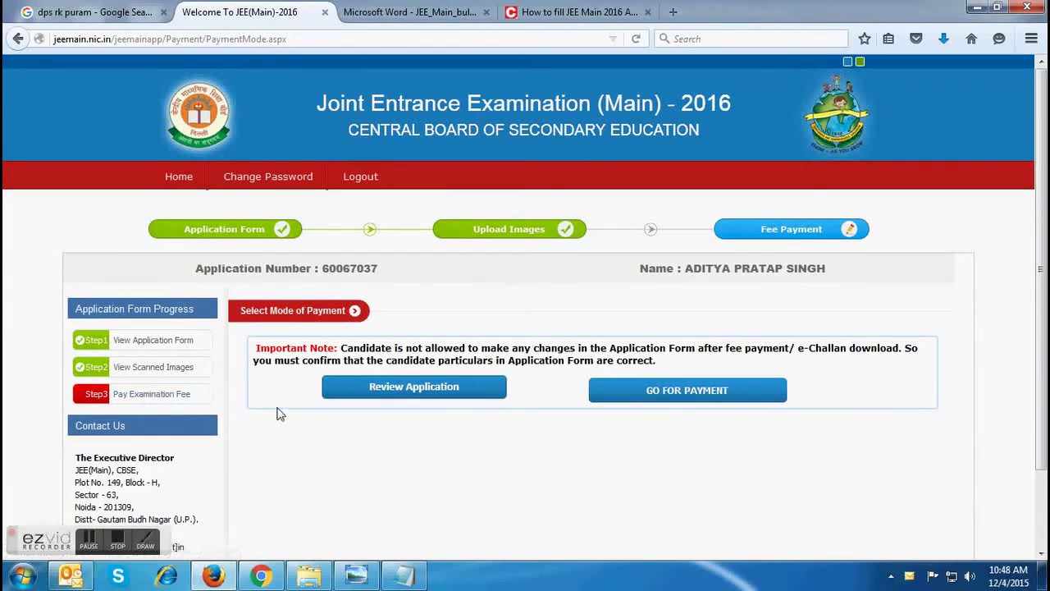
left_click(678, 391)
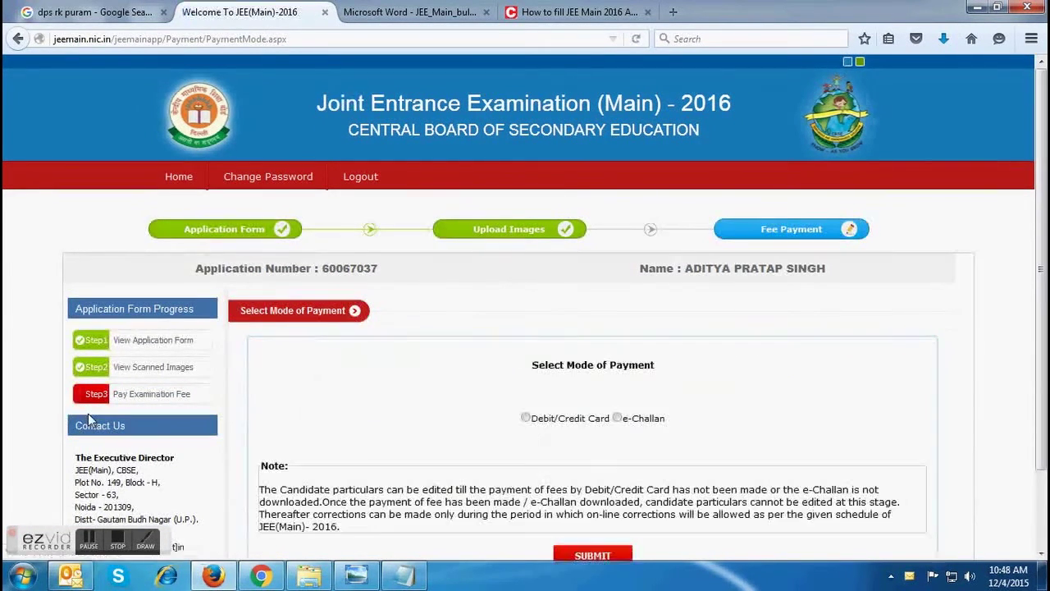
scroll(87, 412, "down", 3)
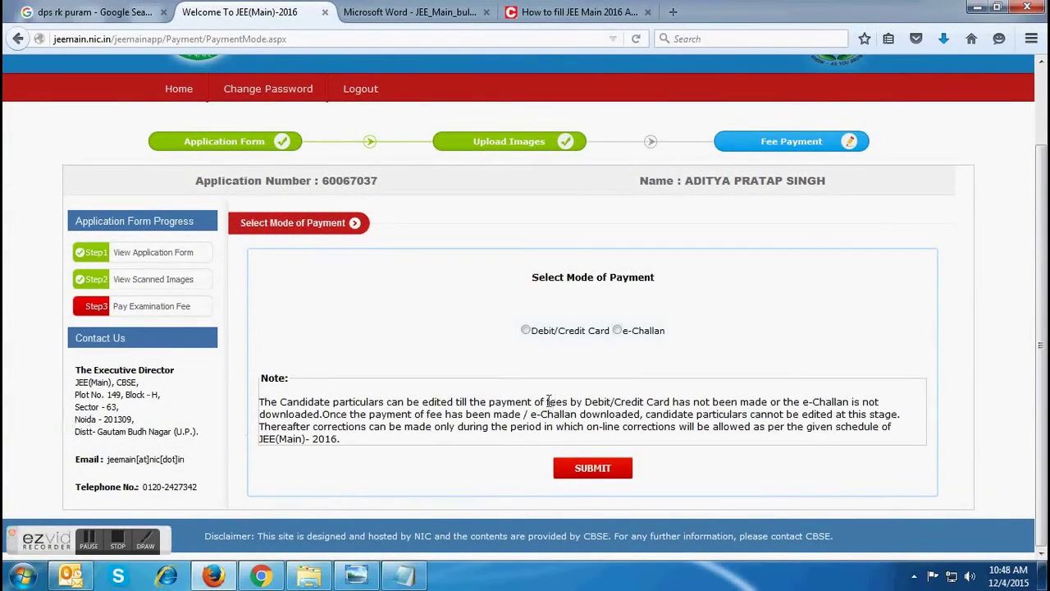
left_click(526, 331)
left_click(618, 329)
Step: Submit e-Challan, try Syndicate, Canara and ICICI, and settle on HDFC Bank e-Challan
left_click(595, 474)
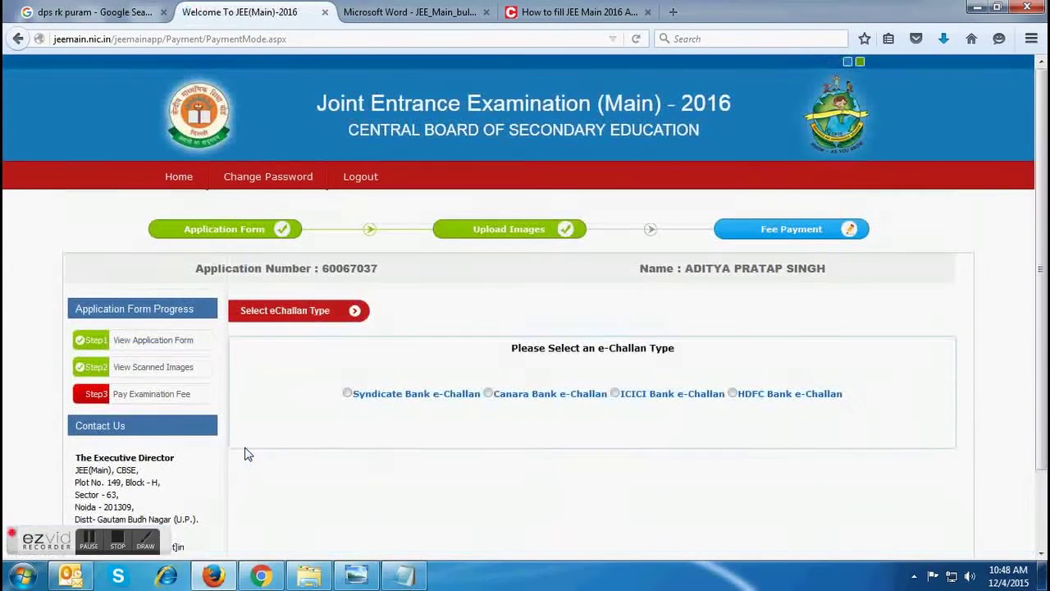
left_click(348, 395)
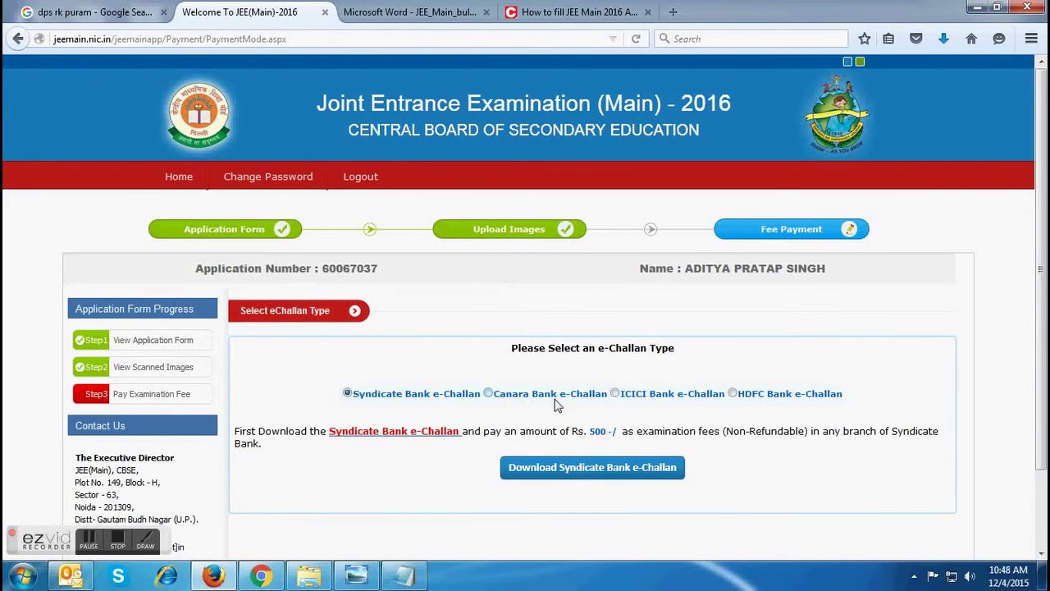
left_click(488, 394)
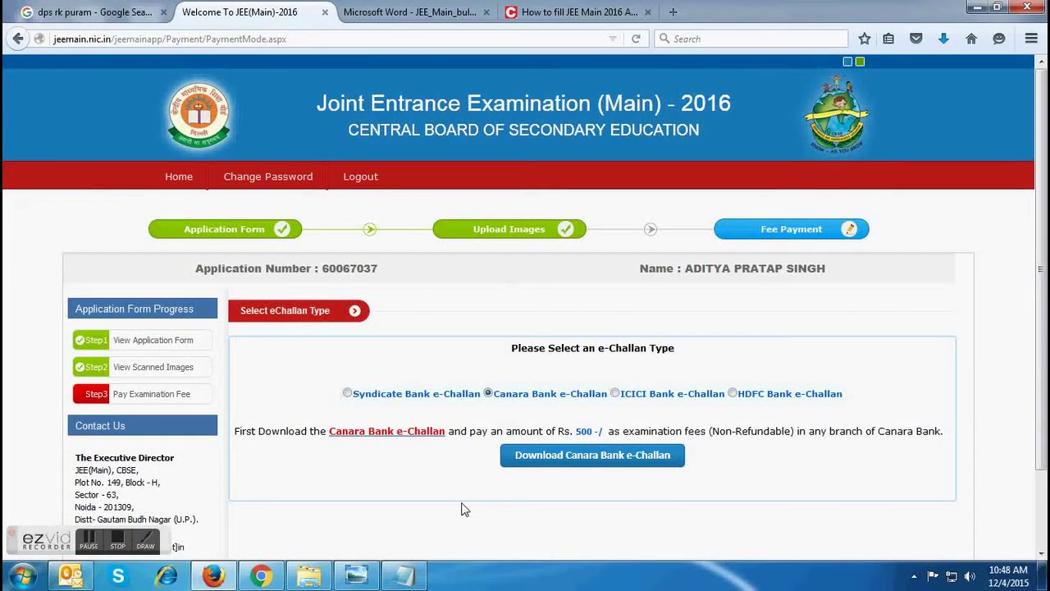
left_click(614, 394)
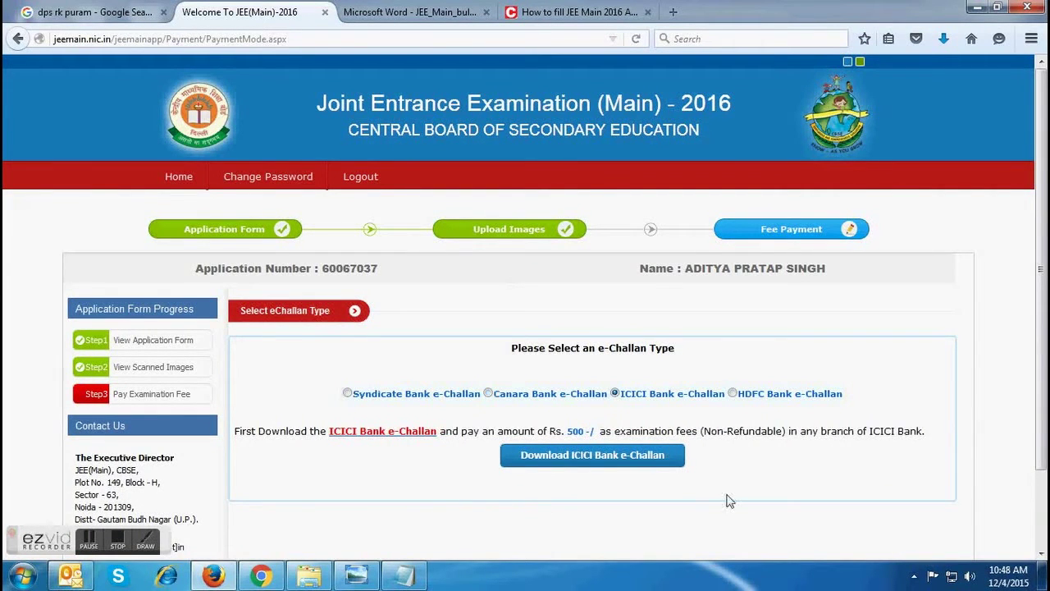
left_click(732, 394)
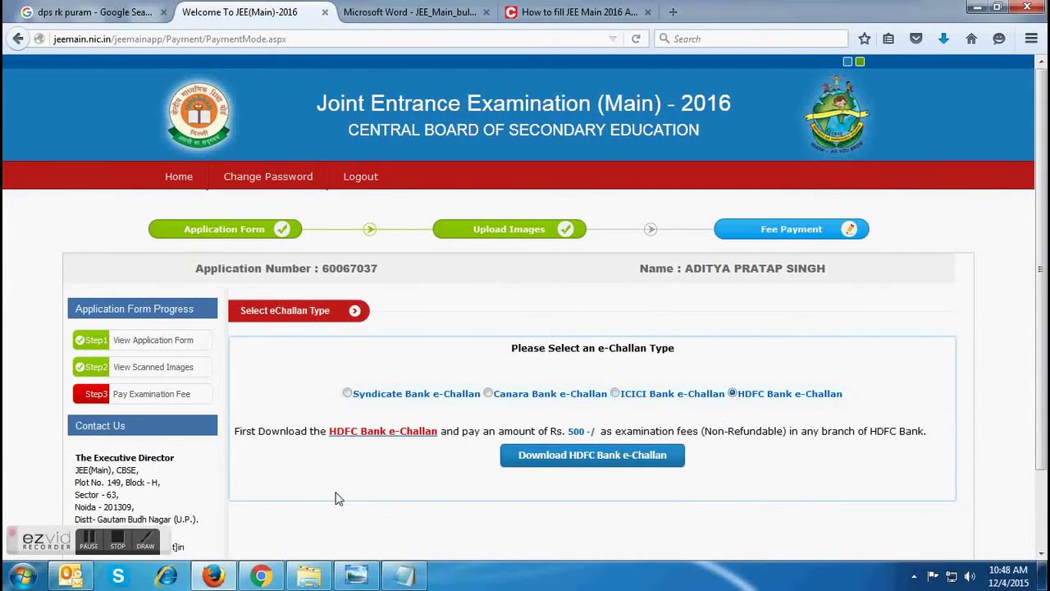
scroll(335, 497, "down", 2)
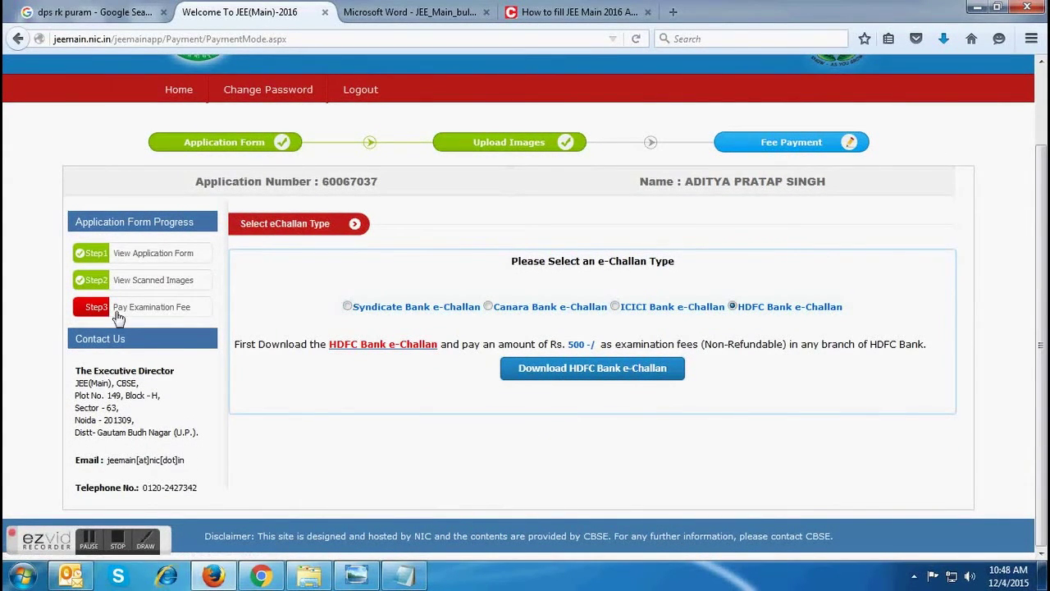
Step: Return to Step 3 and submit Debit/Credit Card as the payment mode
left_click(147, 307)
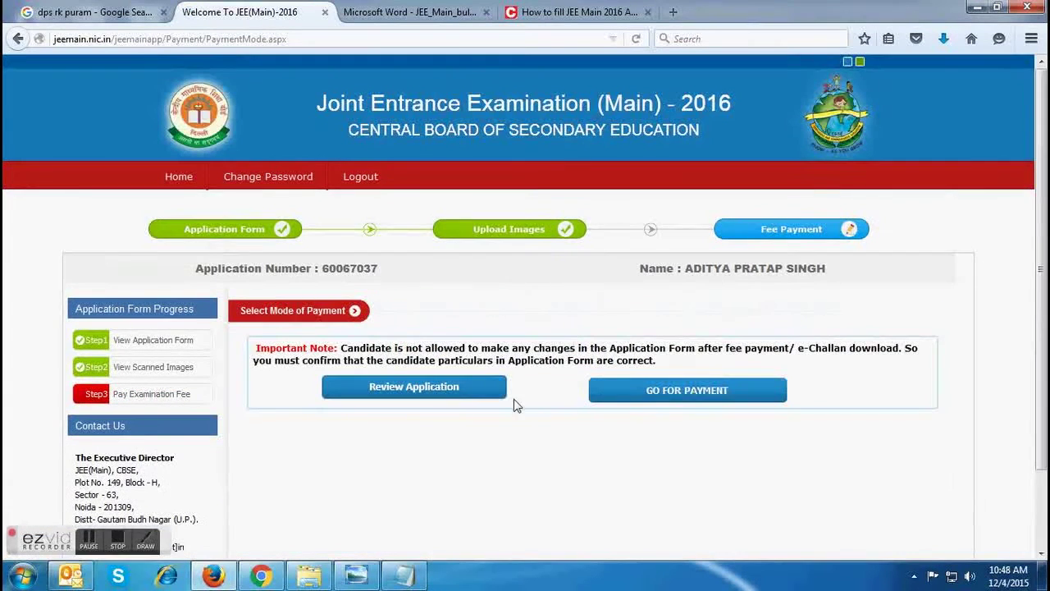
left_click(648, 396)
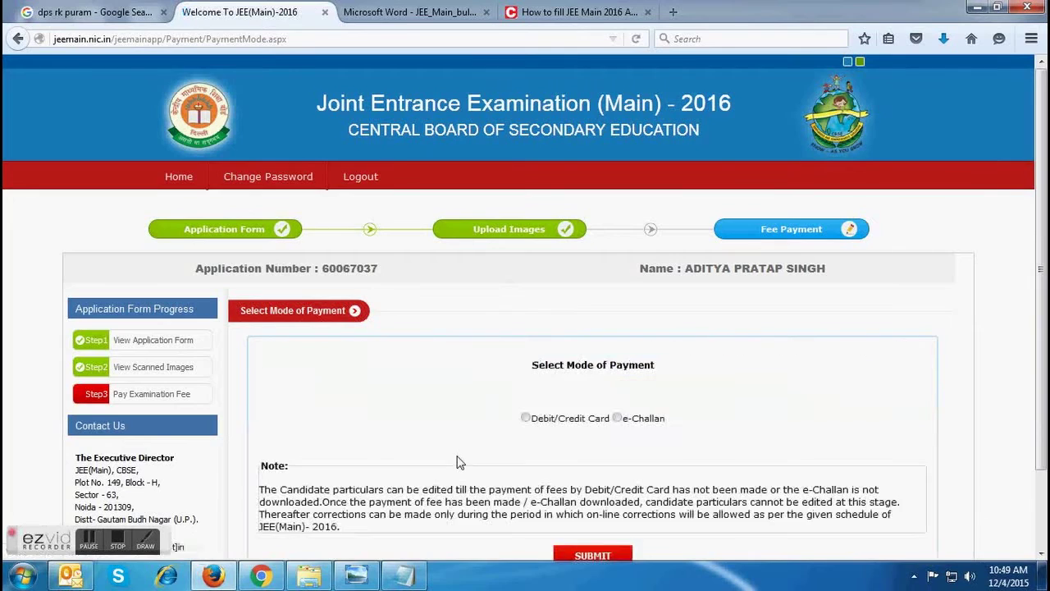
scroll(500, 377, "down", 2)
left_click(525, 330)
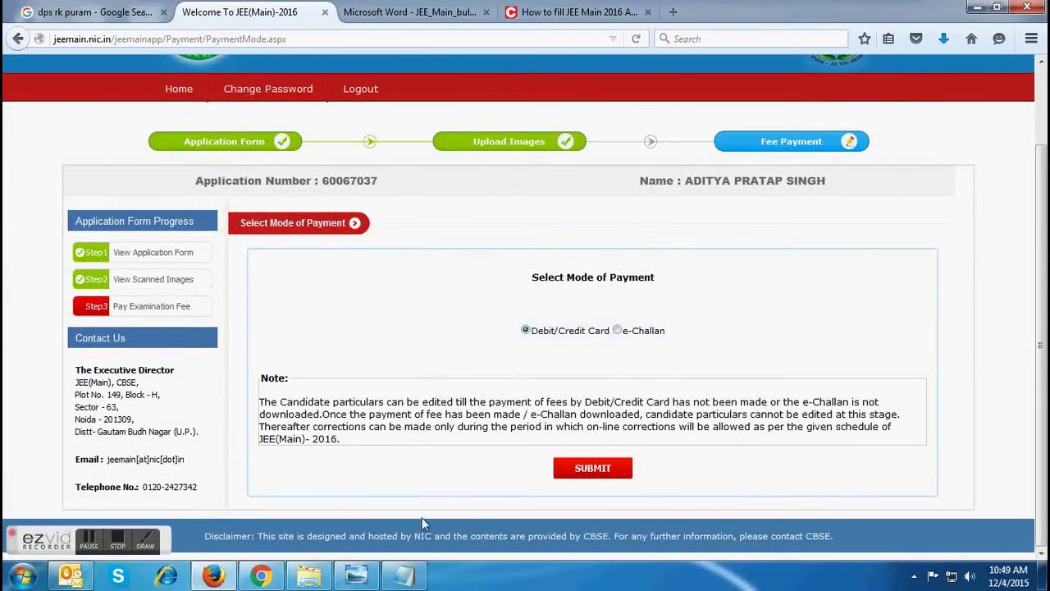
left_click(578, 472)
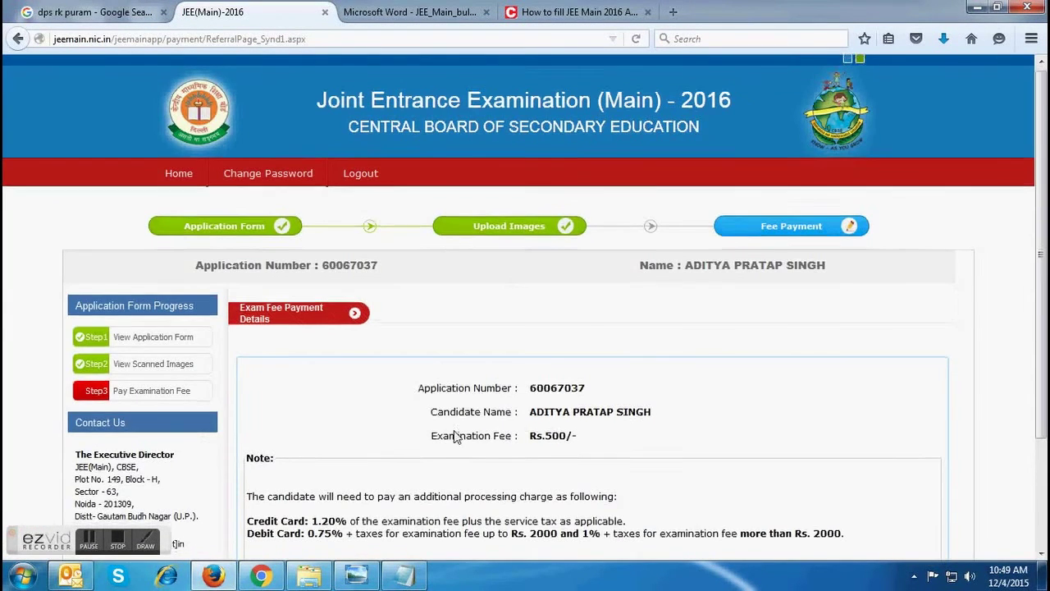
Step: Read the processing charges and go ahead with paying the Rs.500 fee
scroll(456, 438, "down", 2)
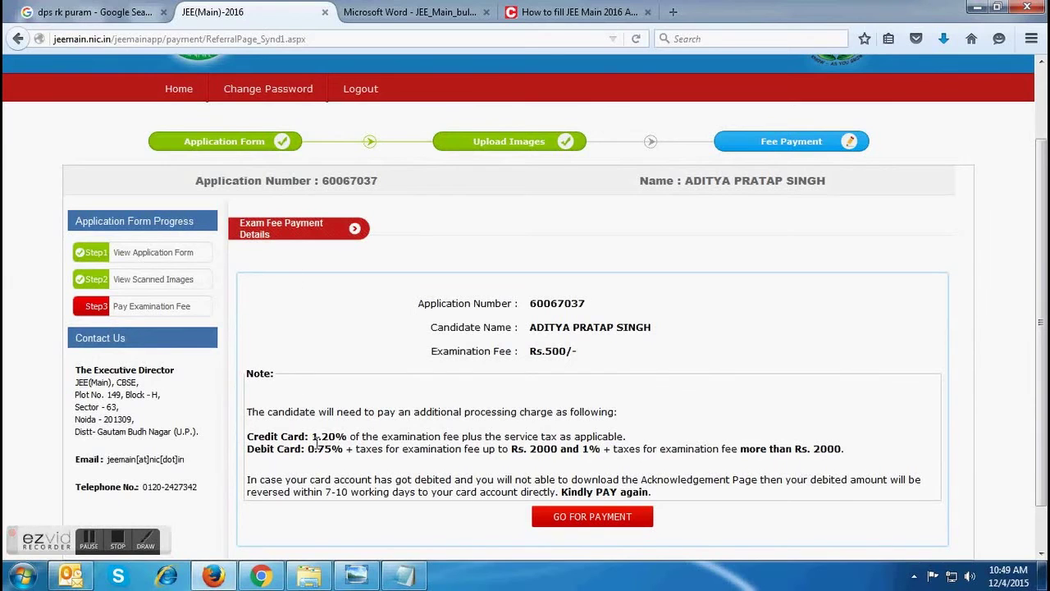
left_click(588, 517)
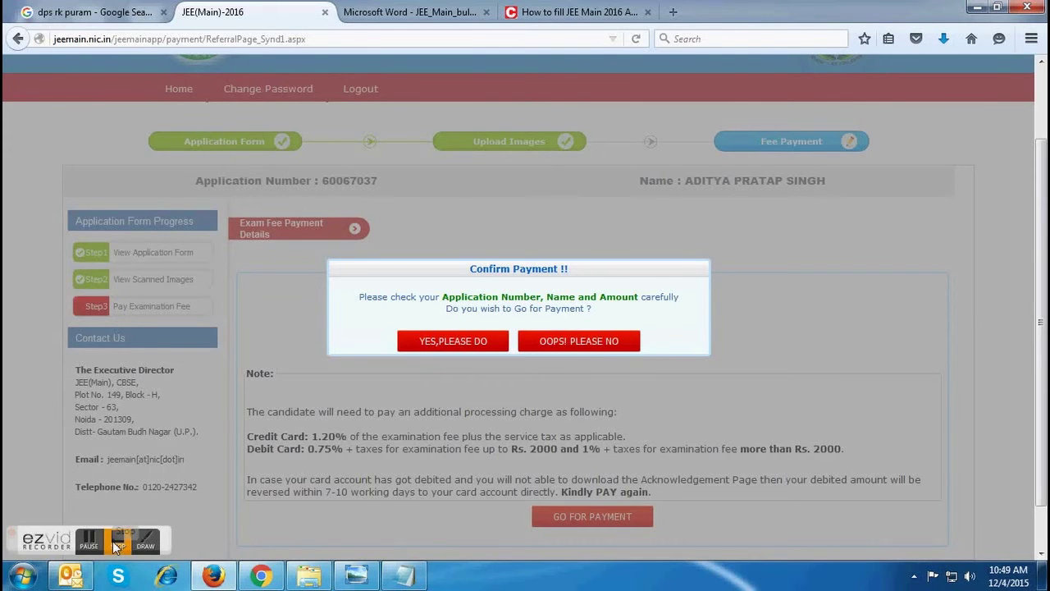
Step: Answer 'Yes, please do' to reach the ₹500.00 BillDesk checkout
left_click(454, 341)
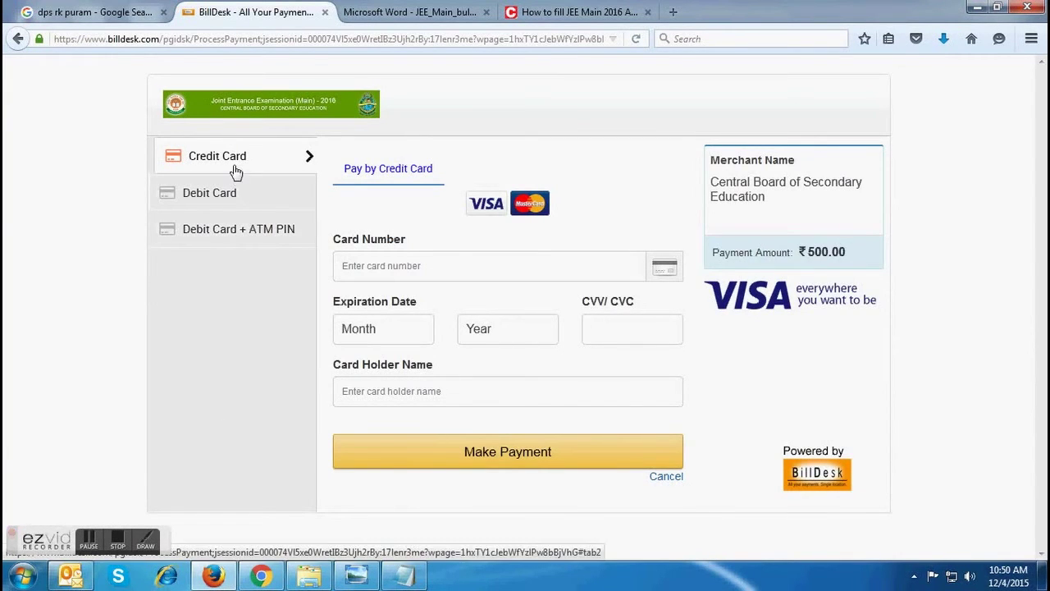
Step: Choose Debit Card + ATM PIN for the ₹500.00 fee, viewing the bank list without selecting a bank
left_click(194, 192)
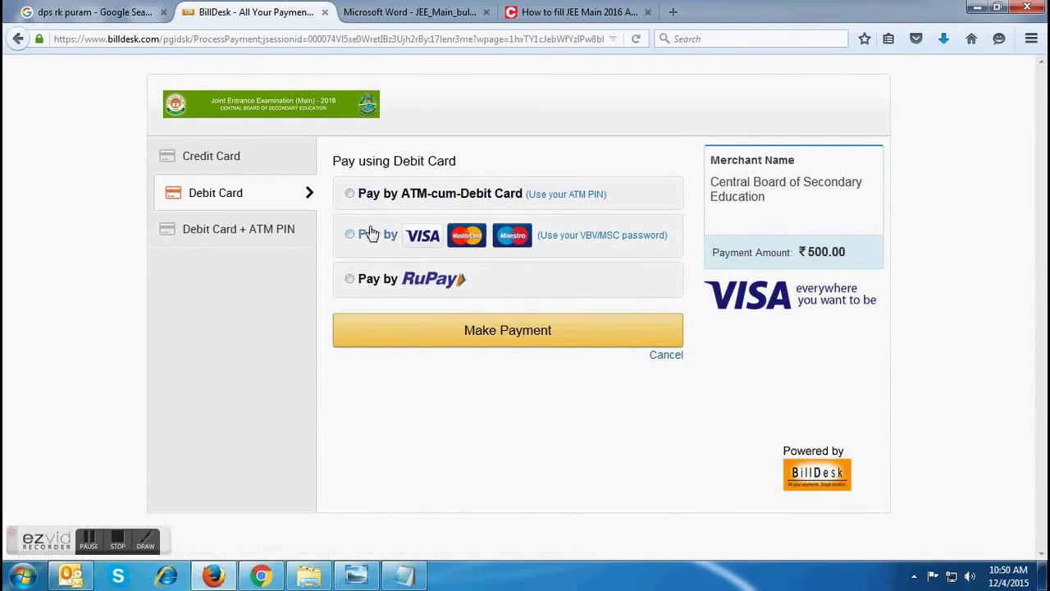
left_click(208, 231)
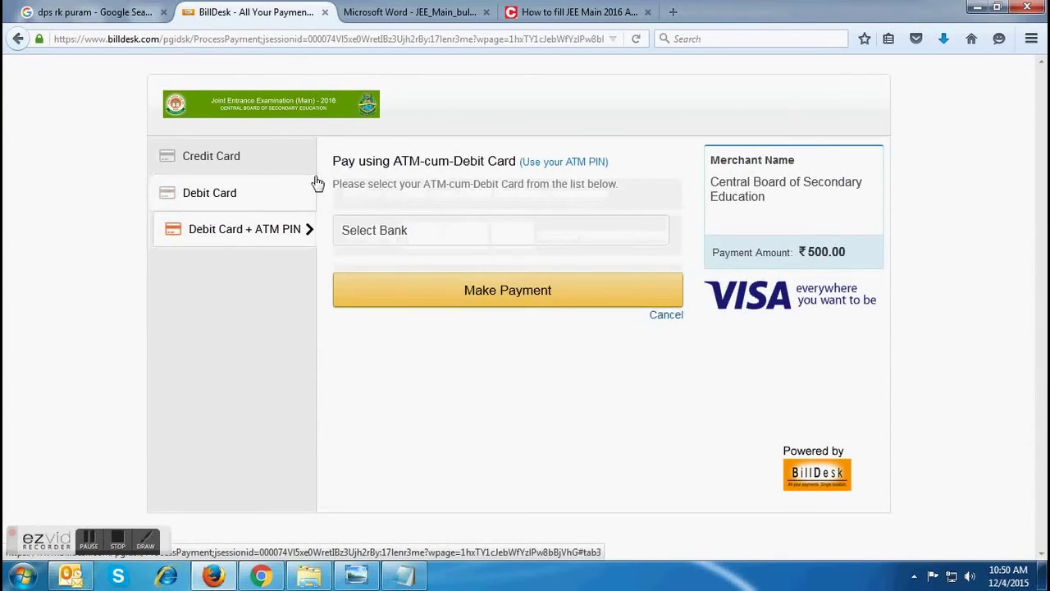
left_click(386, 237)
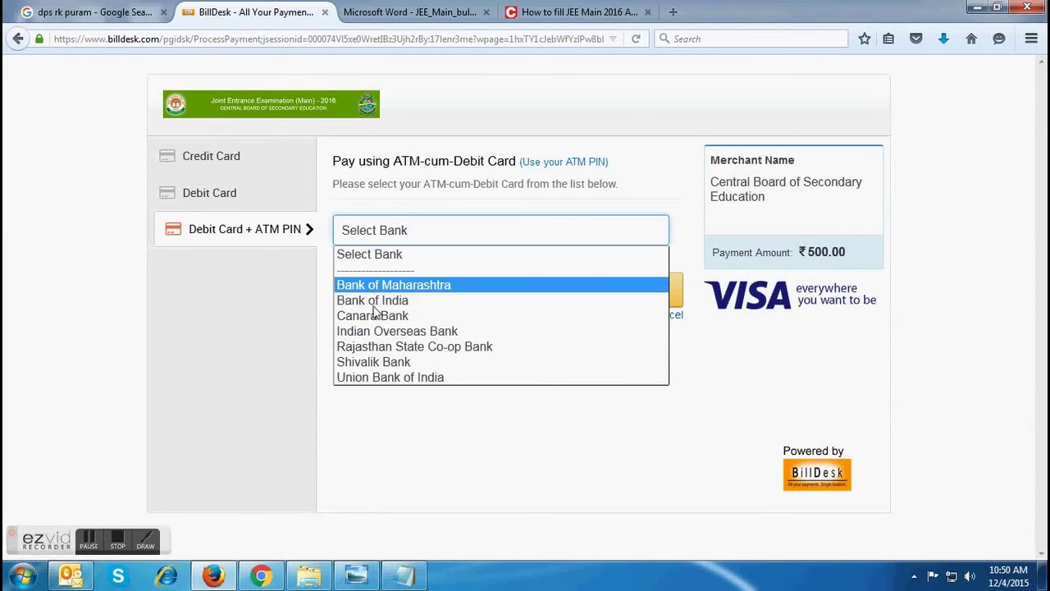
left_click(474, 411)
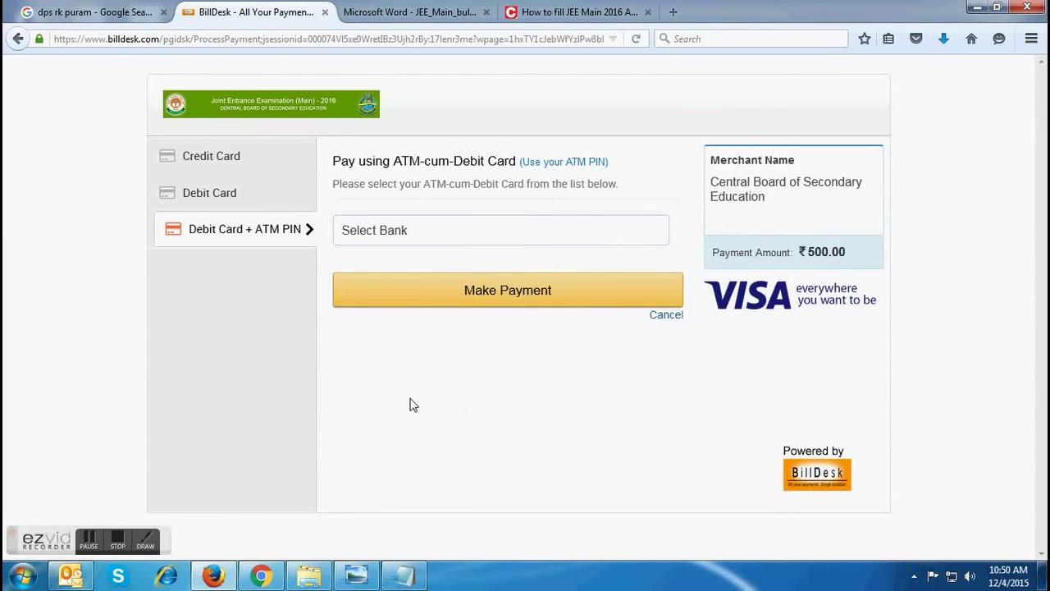